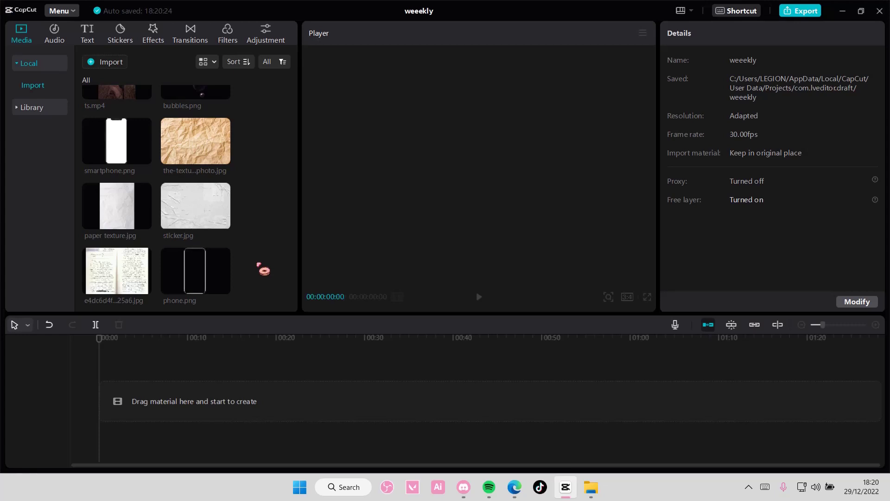
# Step: Find the photo memories follow me-01.jpg in the imported media and add it to the timeline
pyautogui.scroll(2, 264, 270)
pyautogui.scroll(-3, 264, 270)
pyautogui.scroll(5, 264, 270)
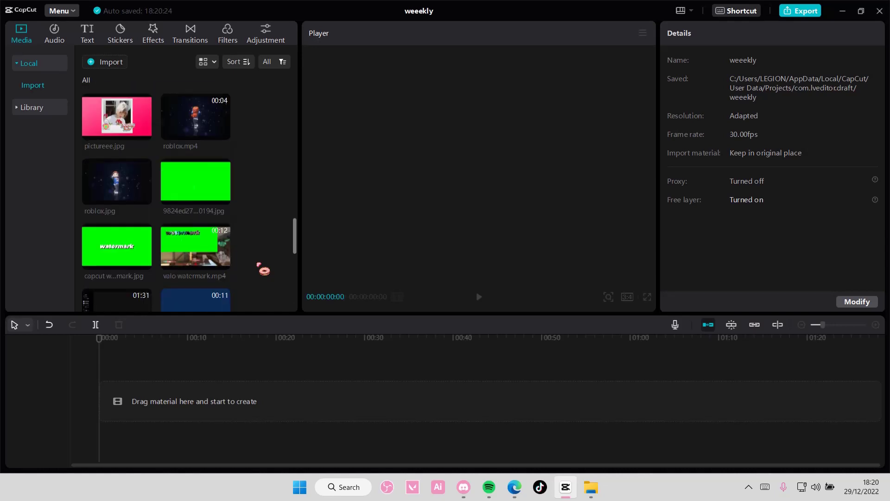
pyautogui.scroll(-2, 264, 270)
pyautogui.scroll(4, 264, 270)
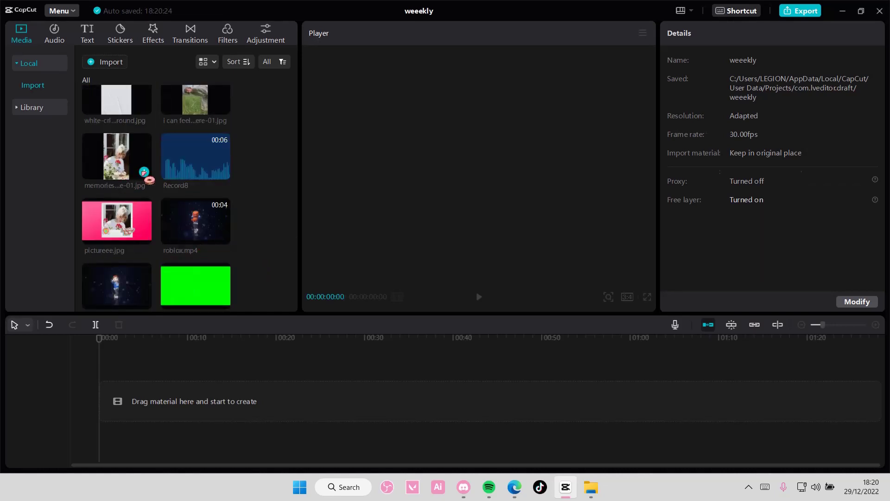
pyautogui.click(145, 172)
# Step: Add phone.png to the project and place it on an overlay track directly above the photo
pyautogui.scroll(-5, 260, 238)
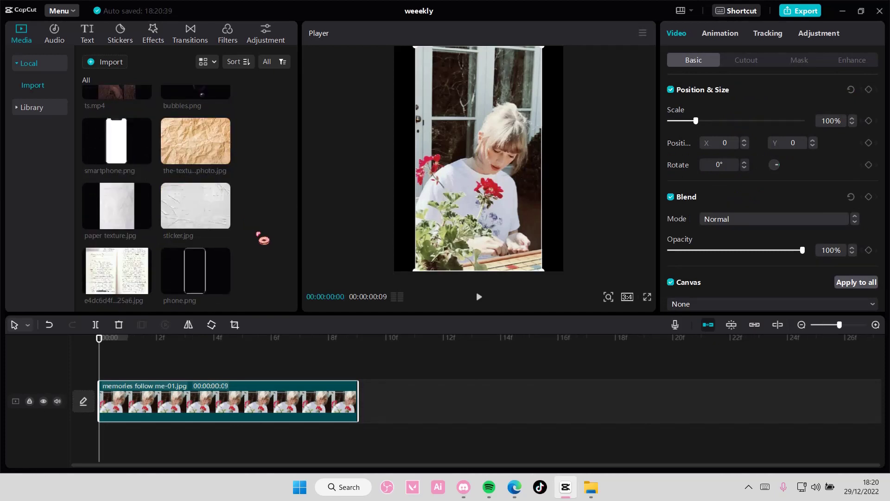
pyautogui.click(223, 287)
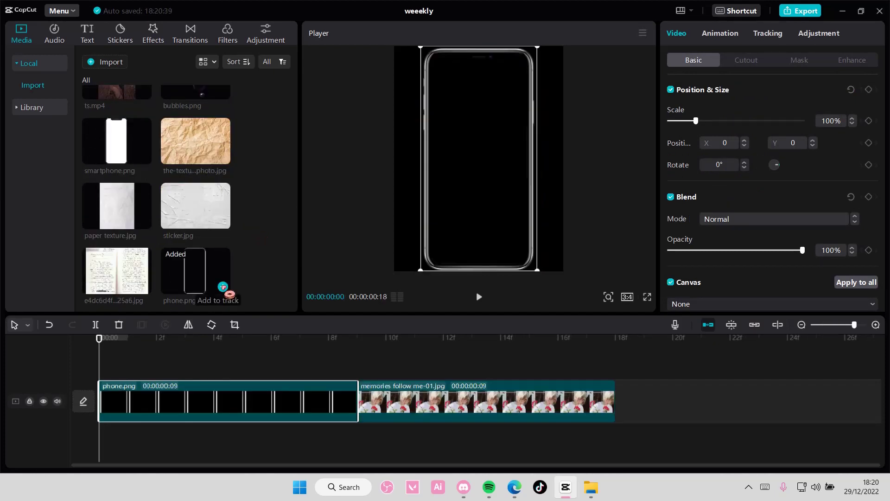
pyautogui.moveTo(229, 408); pyautogui.dragTo(220, 369)
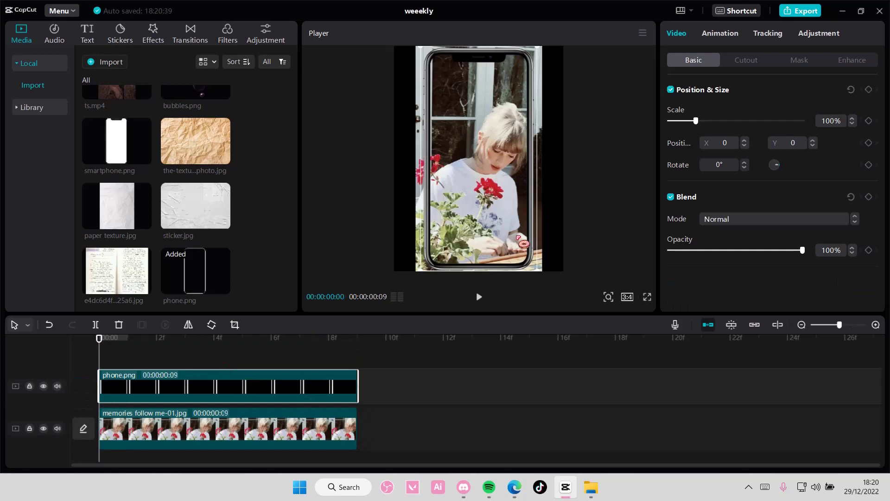
# Step: Apply a Rectangle mask to the photo and enlarge it to about 856 by 1821 to fit the phone frame
pyautogui.click(333, 415)
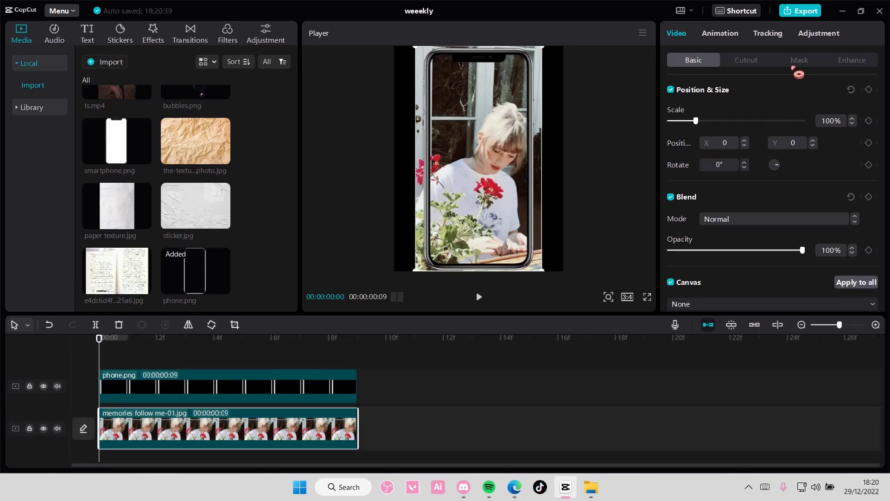
pyautogui.click(795, 66)
pyautogui.click(689, 183)
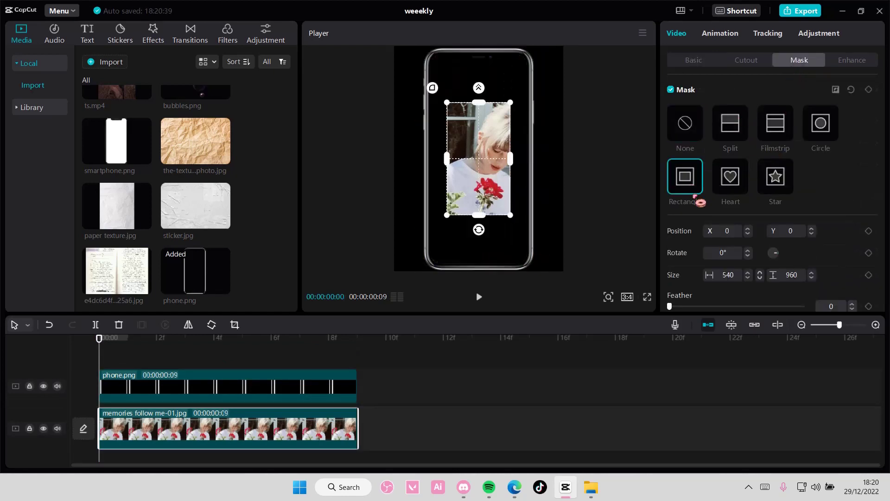
pyautogui.moveTo(510, 159); pyautogui.dragTo(529, 166)
pyautogui.moveTo(479, 216); pyautogui.dragTo(490, 269)
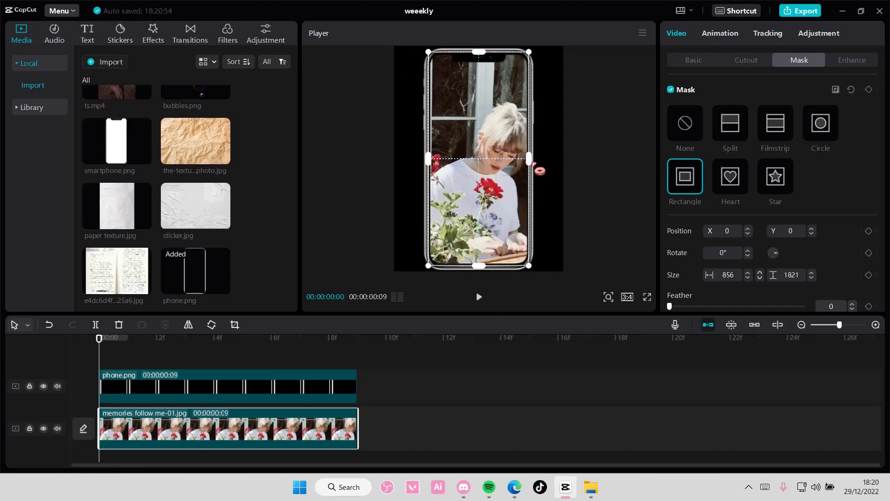
# Step: Enlarge the photo's rectangle mask to about 903 by 1861 and set its round corners to 31
pyautogui.scroll(-2, 706, 239)
pyautogui.moveTo(671, 294); pyautogui.dragTo(674, 294)
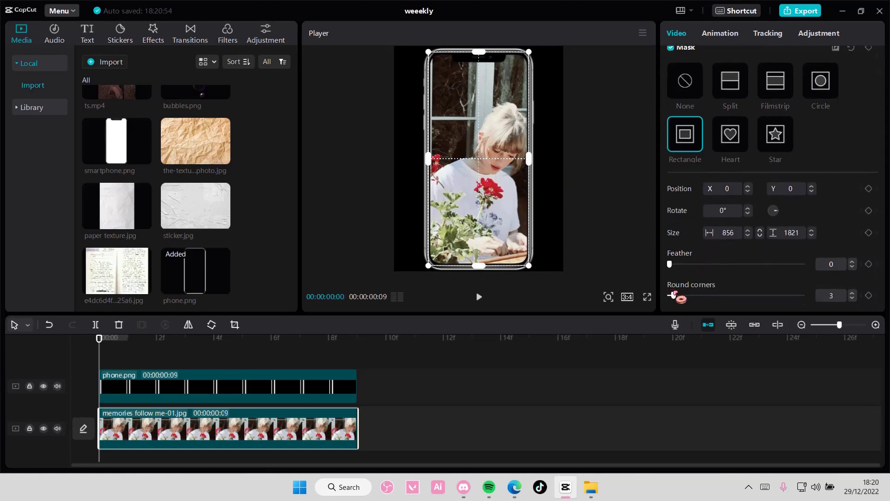
pyautogui.moveTo(529, 162); pyautogui.dragTo(532, 165)
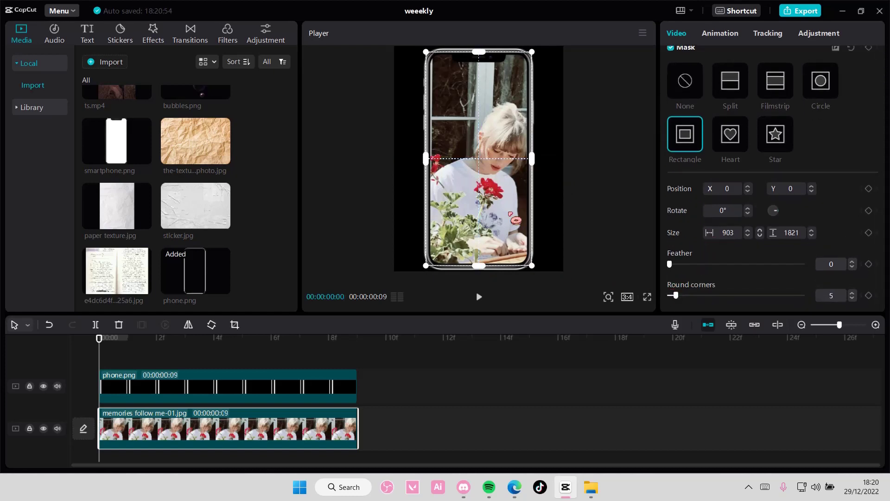
pyautogui.moveTo(479, 266); pyautogui.dragTo(481, 267)
pyautogui.moveTo(681, 301); pyautogui.dragTo(717, 305)
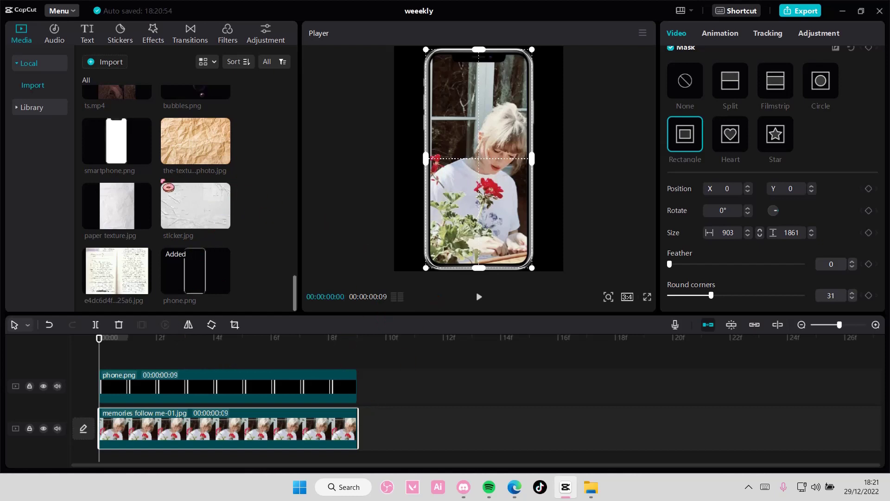
# Step: Move the phone and photo clips up to overlay tracks and place the handwritten notebook image on the main track beneath them
pyautogui.moveTo(232, 160)
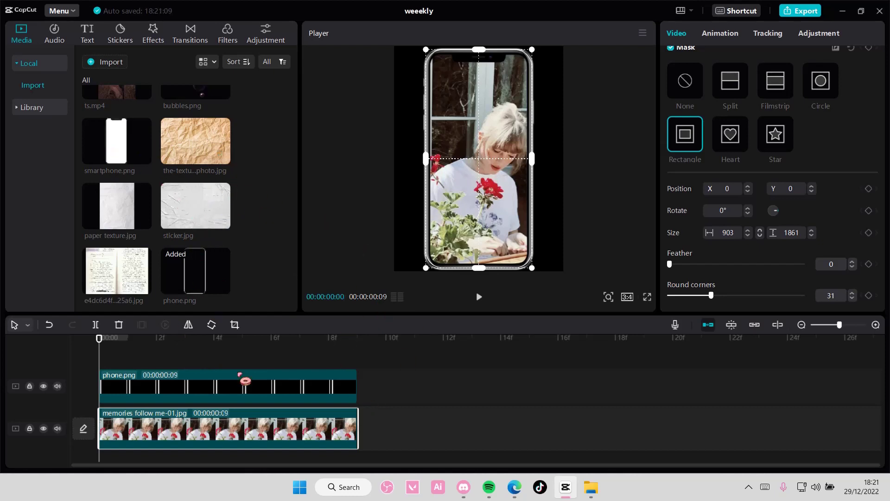
pyautogui.scroll(-1, 243, 378)
pyautogui.moveTo(246, 381)
pyautogui.mouseDown()
pyautogui.moveTo(246, 365)
pyautogui.moveTo(238, 371)
pyautogui.mouseUp()
pyautogui.moveTo(237, 403); pyautogui.dragTo(237, 381)
pyautogui.moveTo(138, 278); pyautogui.dragTo(127, 434)
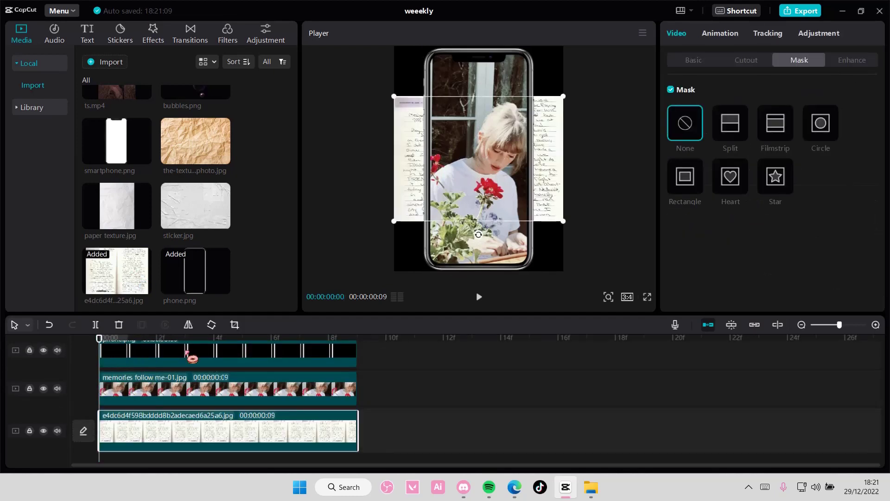
# Step: Enlarge the notebook image to fill the canvas height and shift it right so its left-hand page forms the background
pyautogui.click(593, 239)
pyautogui.click(552, 218)
pyautogui.moveTo(562, 229); pyautogui.dragTo(606, 278)
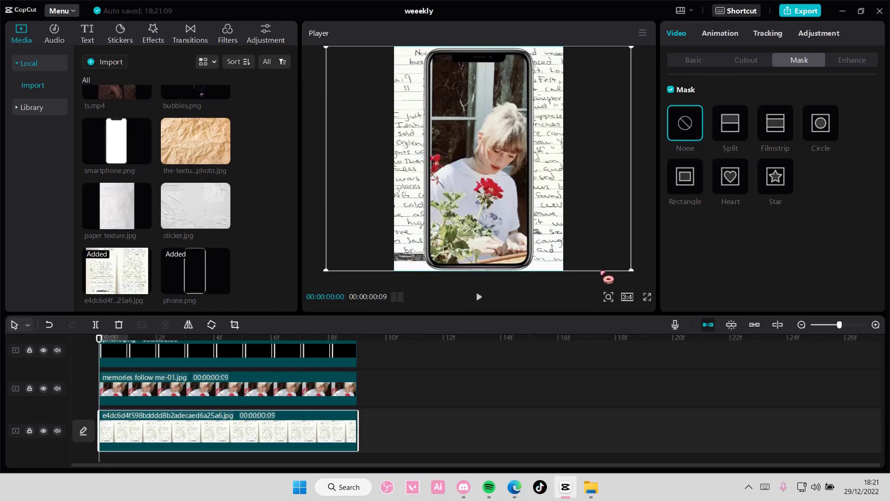
pyautogui.moveTo(545, 233); pyautogui.dragTo(598, 229)
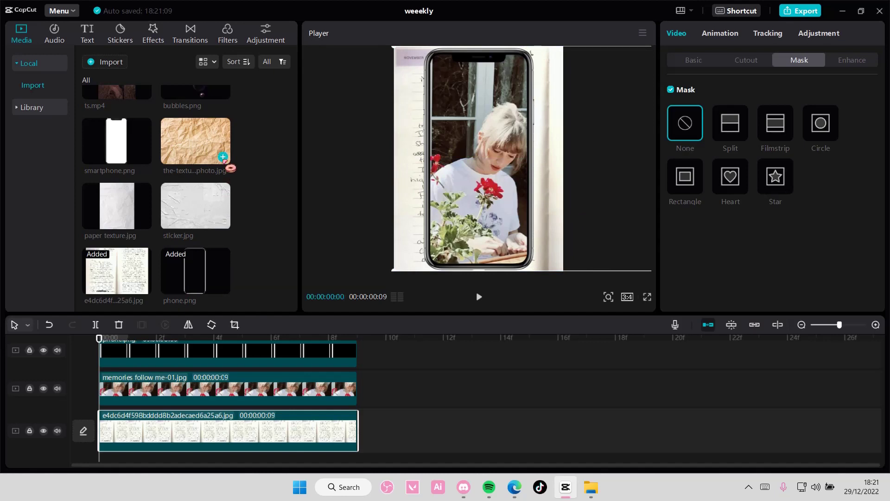
# Step: Add the brown crumpled paper texture on a track just above the notebook image and scale it to 199%
pyautogui.click(225, 159)
pyautogui.moveTo(248, 401); pyautogui.dragTo(145, 417)
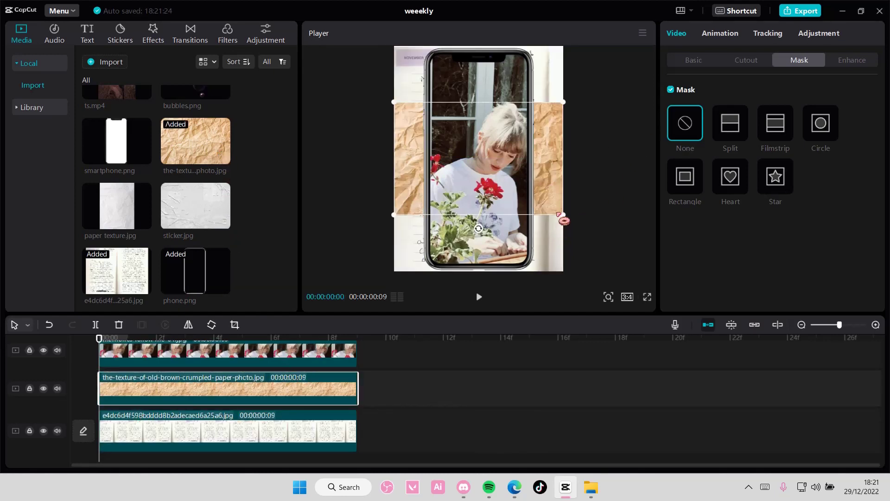
pyautogui.moveTo(561, 216); pyautogui.dragTo(619, 287)
# Step: Set the brown paper texture's blend mode to Linear burn and its opacity to 53%
pyautogui.click(709, 62)
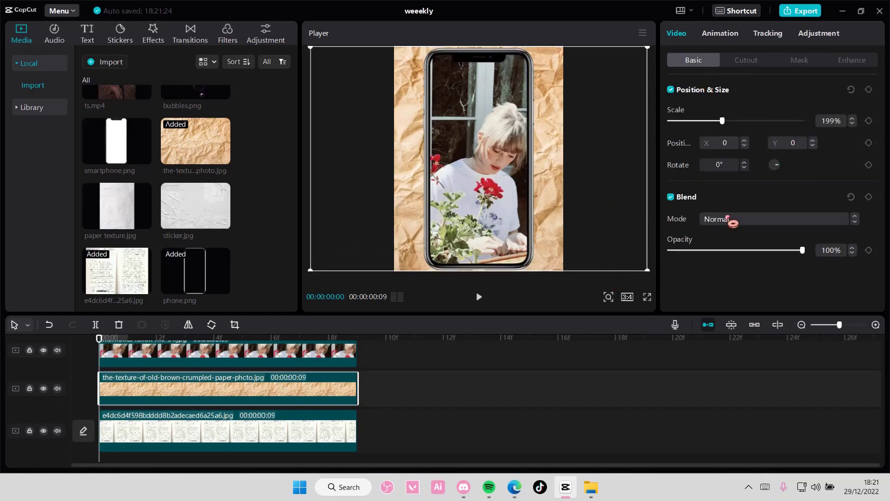
pyautogui.click(727, 219)
pyautogui.click(721, 357)
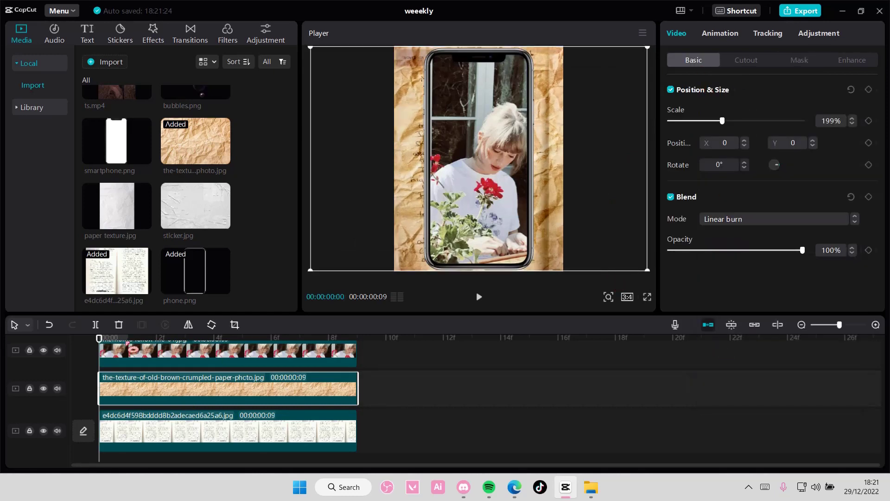
pyautogui.moveTo(803, 250); pyautogui.dragTo(743, 257)
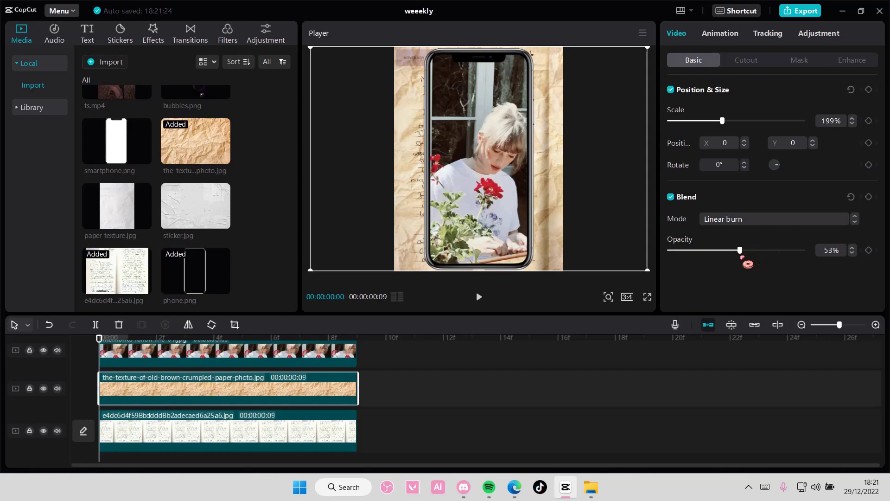
# Step: Scale both the masked photo and the phone frame down to 65%
pyautogui.click(234, 362)
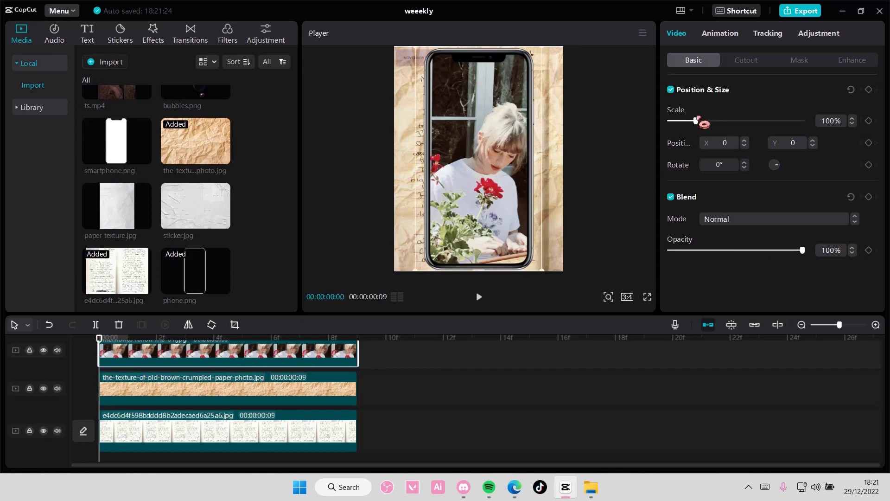
pyautogui.moveTo(703, 124); pyautogui.dragTo(696, 128)
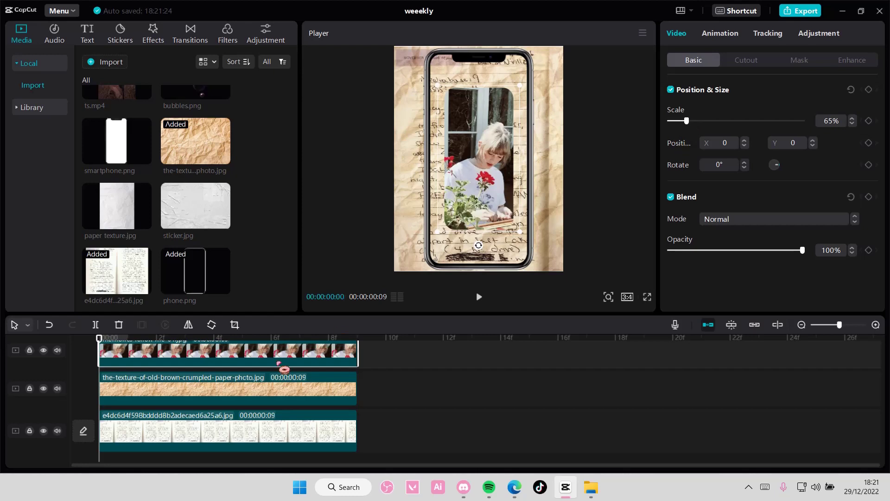
pyautogui.click(253, 378)
pyautogui.scroll(2, 254, 378)
pyautogui.click(255, 353)
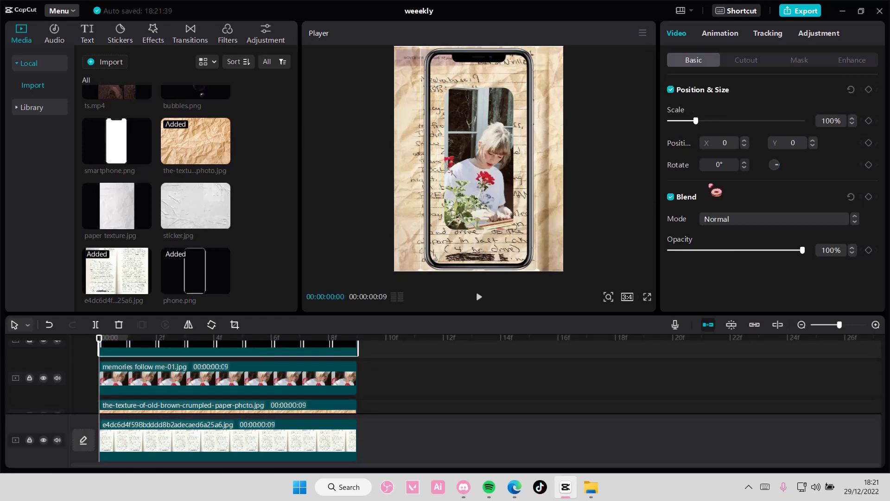
pyautogui.moveTo(837, 121); pyautogui.dragTo(806, 130)
pyautogui.click(692, 280)
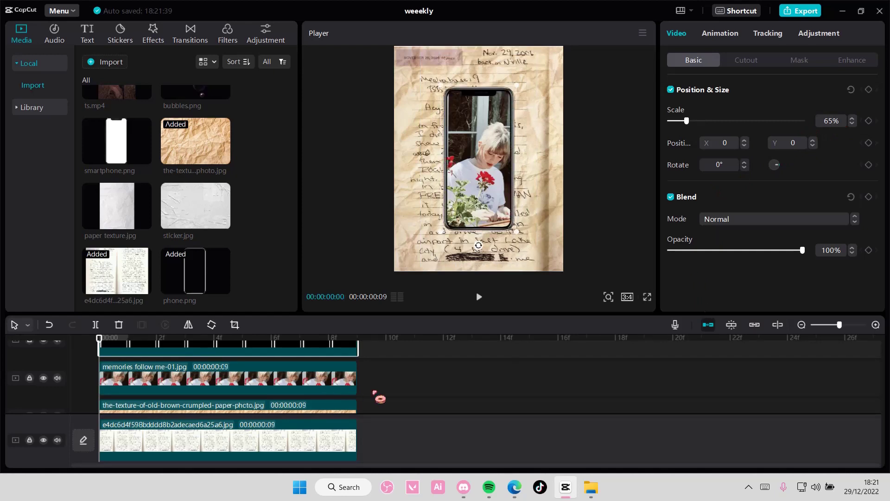
# Step: Add paper texture.jpg on a new track above the phone frame and set its blend mode to Linear burn
pyautogui.scroll(2, 188, 361)
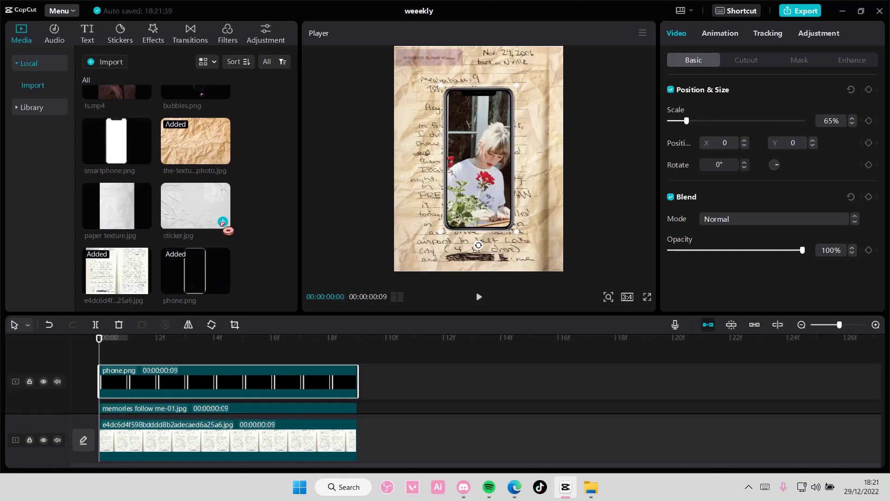
pyautogui.click(144, 222)
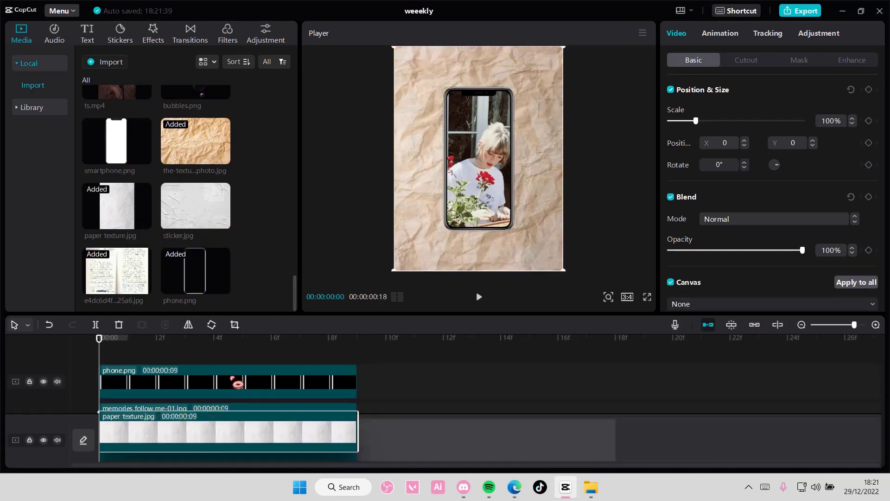
pyautogui.moveTo(237, 383); pyautogui.dragTo(225, 366)
pyautogui.click(729, 223)
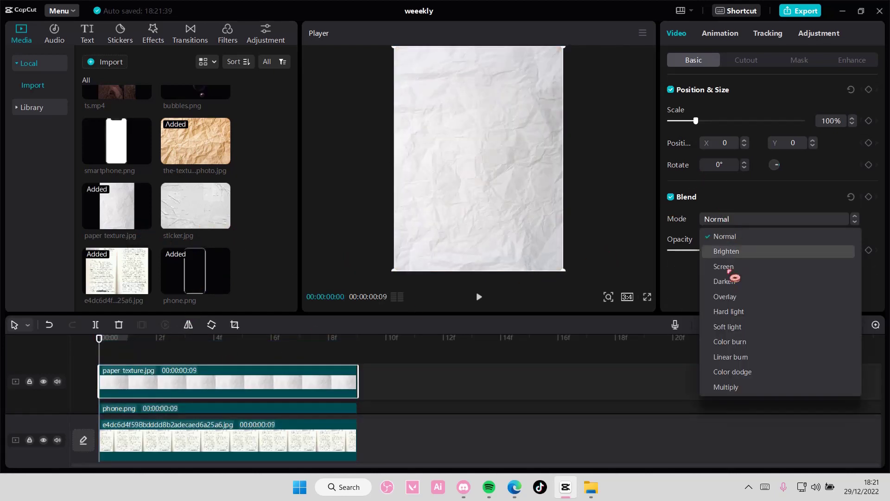
pyautogui.click(738, 361)
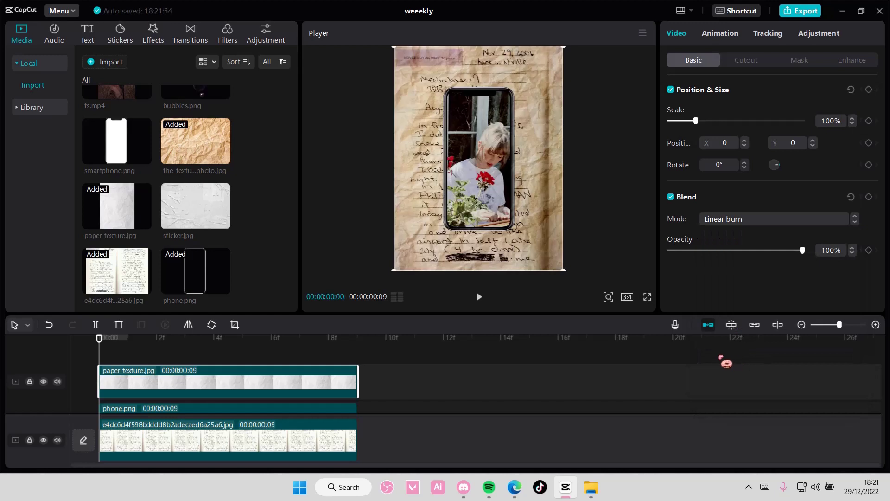
pyautogui.scroll(-3, 250, 408)
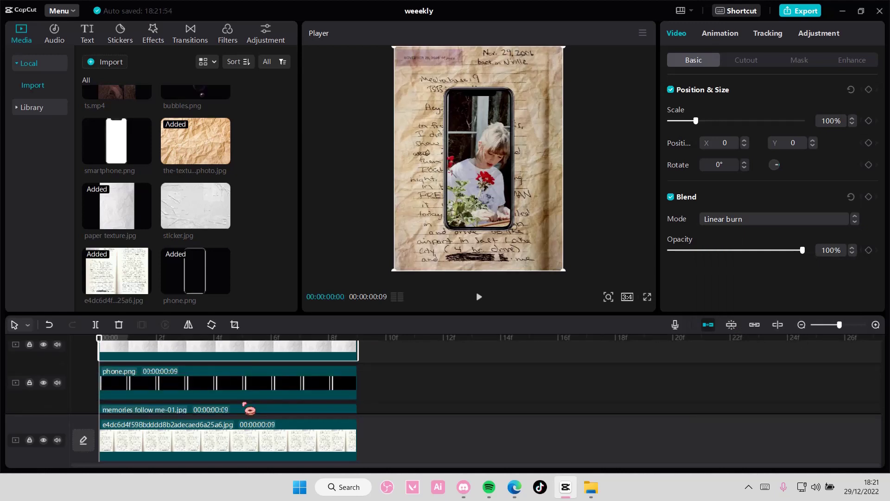
pyautogui.scroll(3, 250, 408)
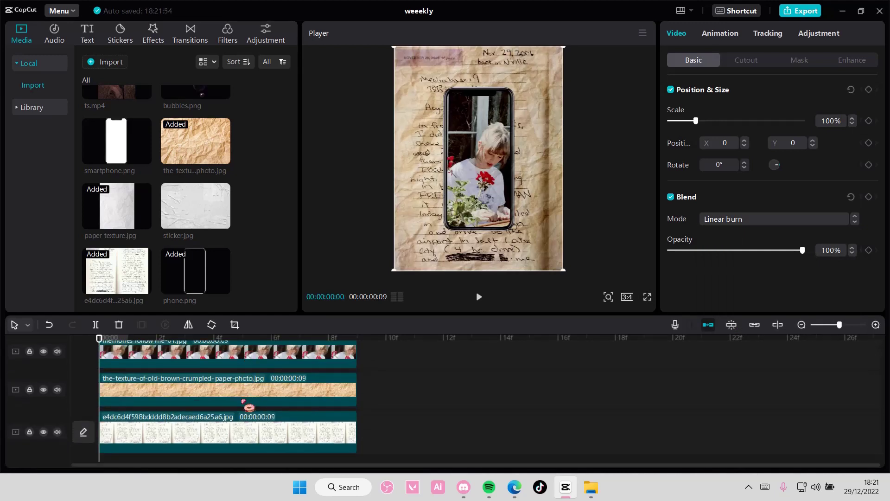
pyautogui.scroll(-3, 249, 407)
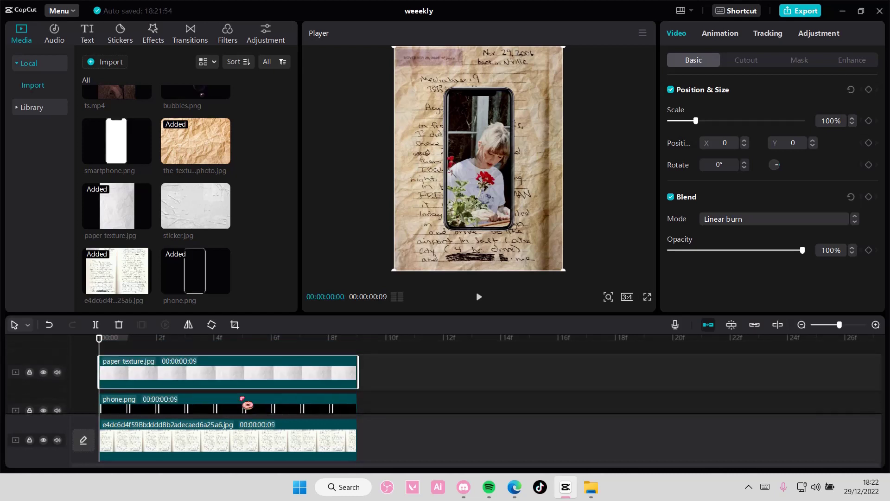
pyautogui.scroll(-1, 247, 403)
pyautogui.scroll(3, 245, 400)
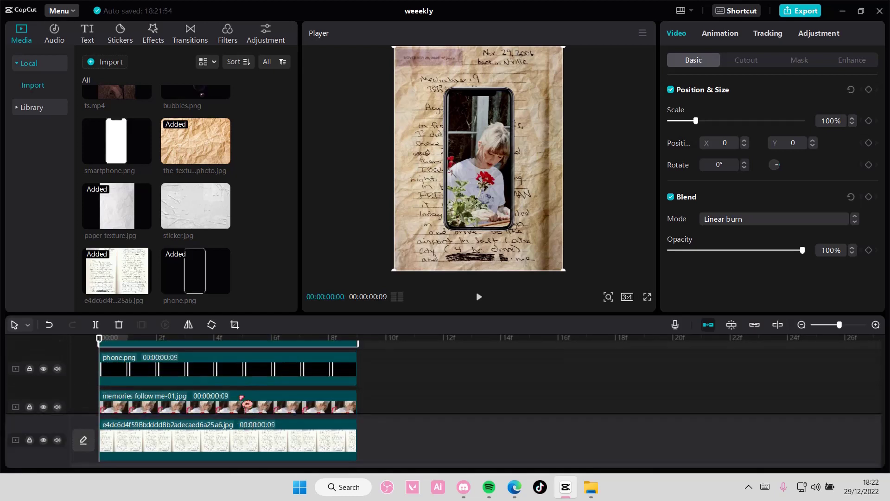
# Step: Add Colors.mp4 on a new track above the paper texture and scale it to 133% to fill the canvas
pyautogui.scroll(5, 218, 208)
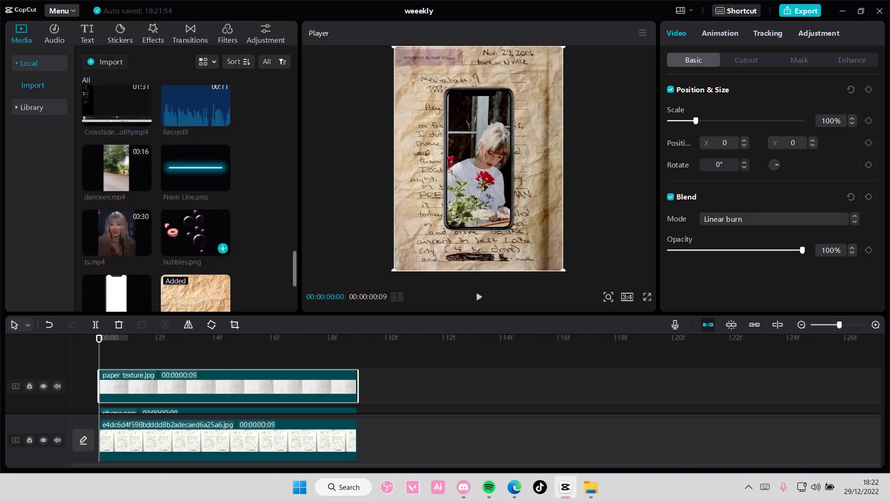
pyautogui.scroll(8, 204, 241)
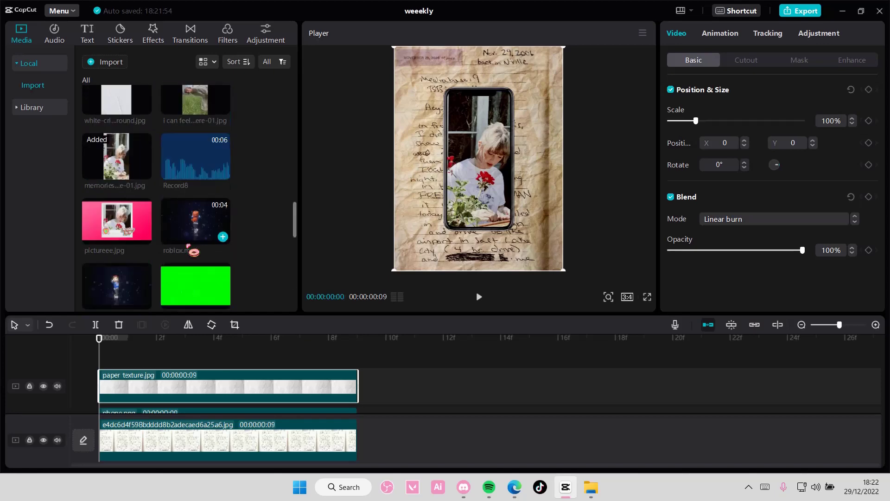
pyautogui.scroll(-3, 235, 254)
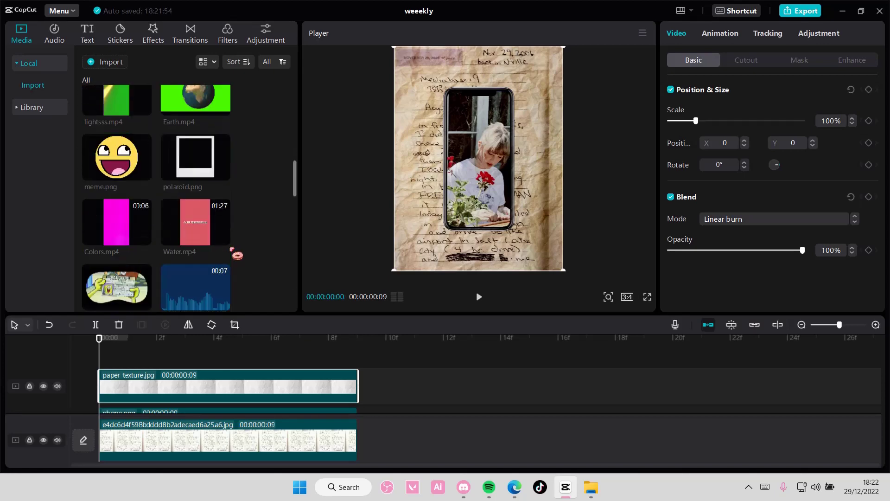
pyautogui.click(144, 240)
pyautogui.moveTo(221, 439); pyautogui.dragTo(197, 373)
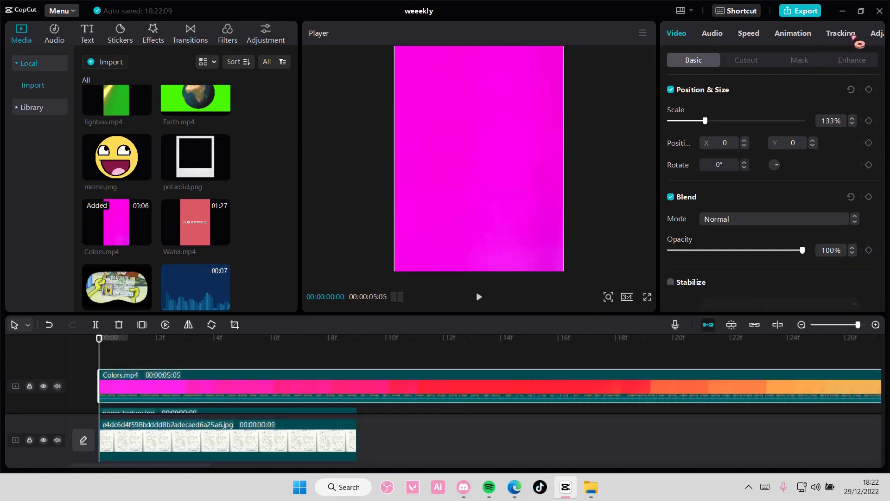
# Step: Speed up the Colors.mp4 clip to 15.0x and mute its track
pyautogui.click(873, 38)
pyautogui.click(747, 34)
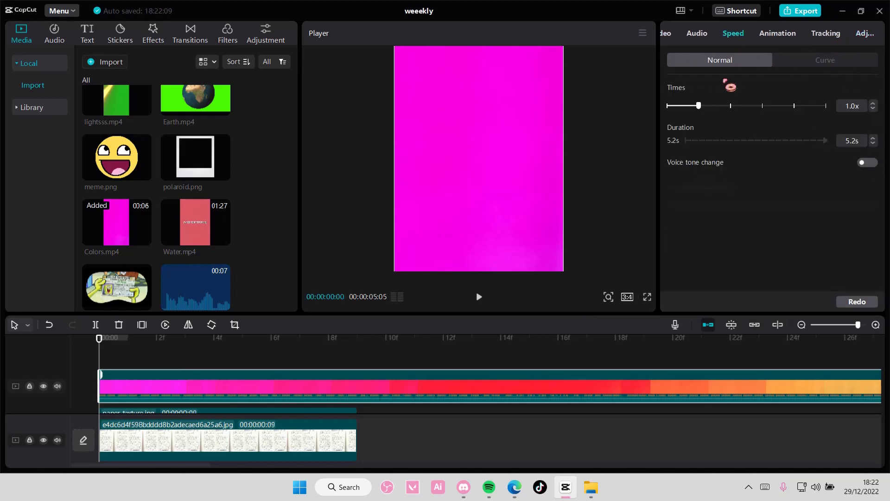
pyautogui.moveTo(724, 112); pyautogui.dragTo(805, 117)
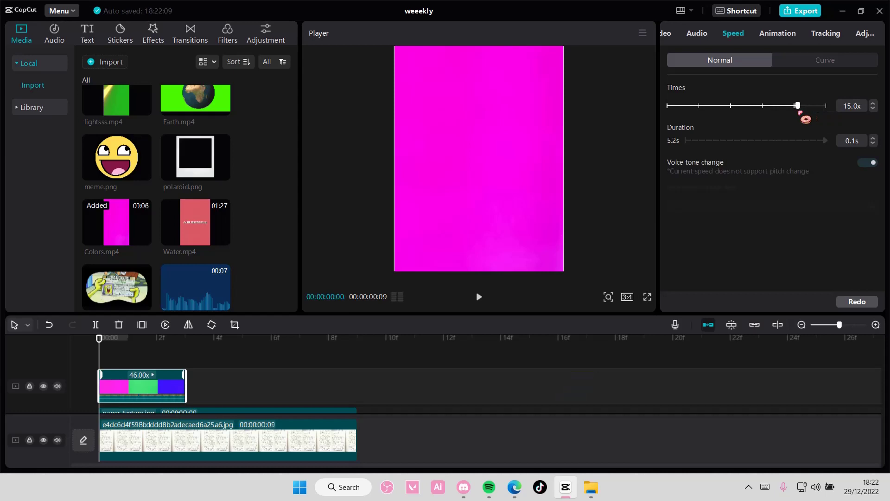
pyautogui.moveTo(101, 348); pyautogui.dragTo(128, 354)
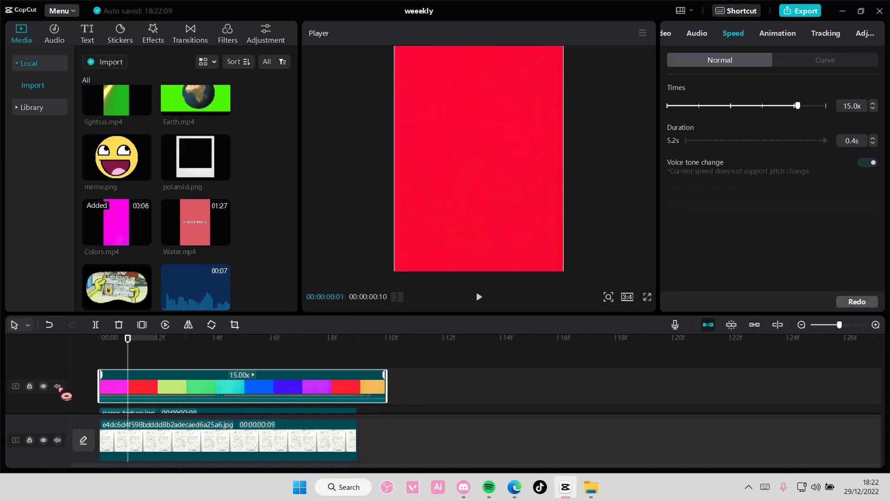
pyautogui.click(58, 386)
# Step: Set the Colors.mp4 clip's blend mode to Brighten and its opacity to 37%
pyautogui.click(675, 37)
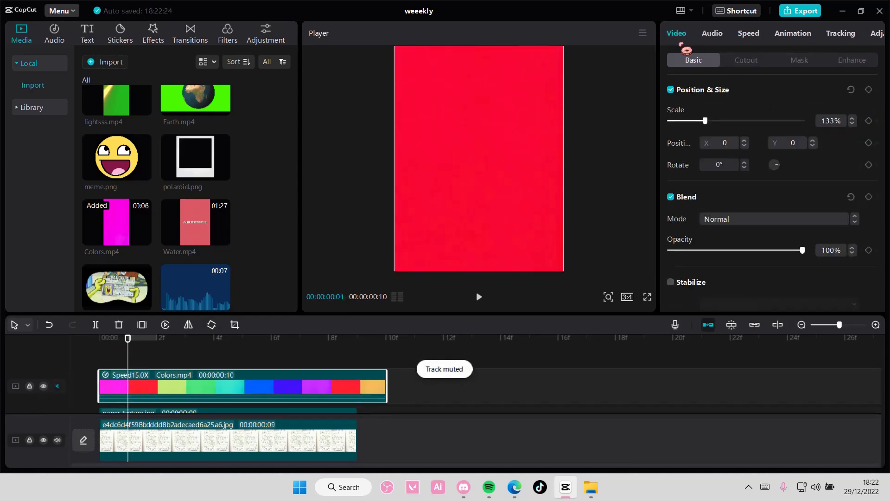
pyautogui.click(744, 217)
pyautogui.click(734, 253)
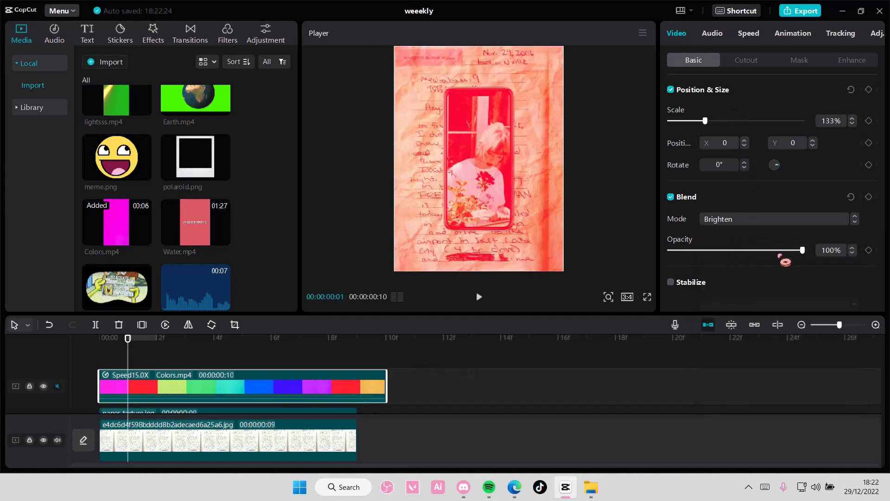
pyautogui.click(718, 250)
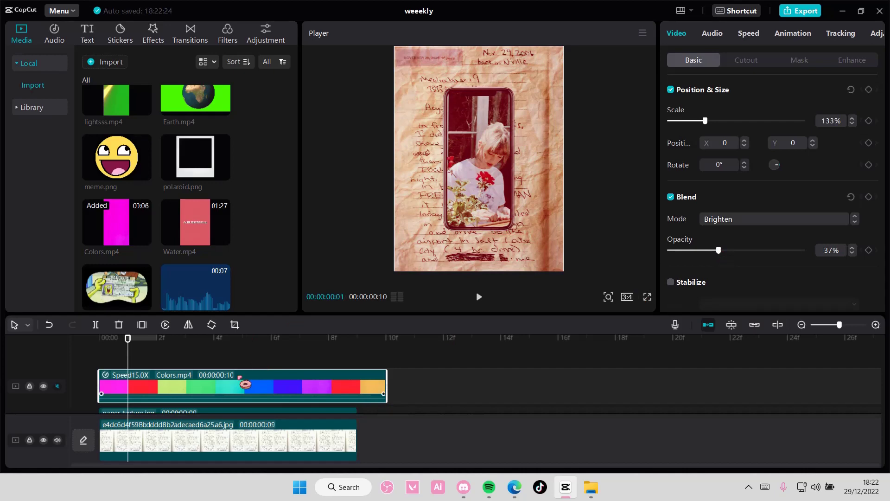
# Step: Add sticker.jpg on a new track above Colors.mp4 and scale it to 221% to fill the canvas
pyautogui.scroll(-2, 245, 384)
pyautogui.scroll(2, 245, 383)
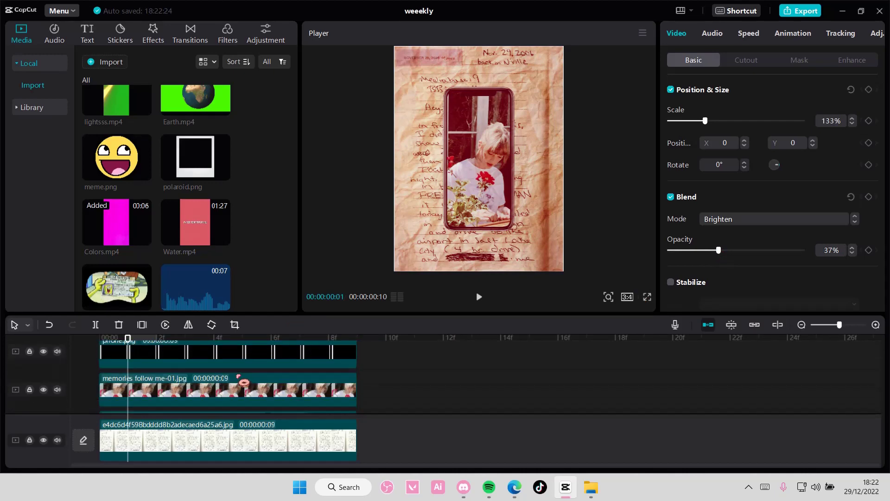
pyautogui.scroll(10, 151, 189)
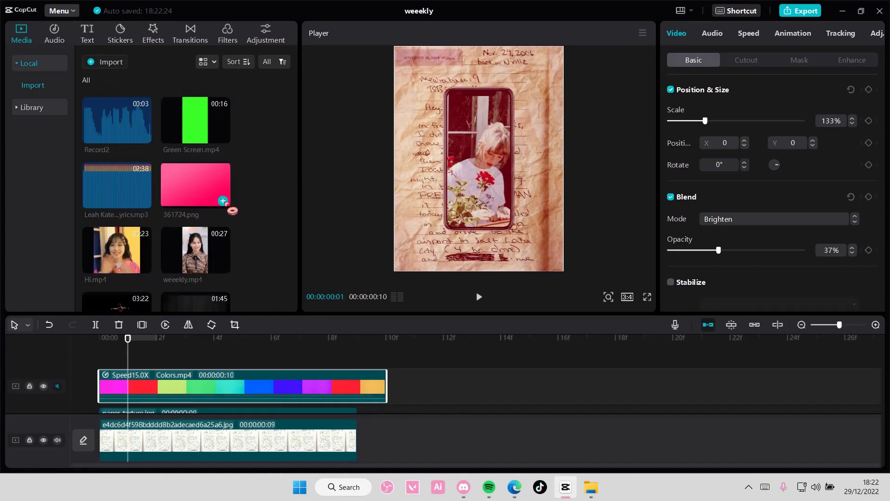
pyautogui.scroll(-10, 232, 210)
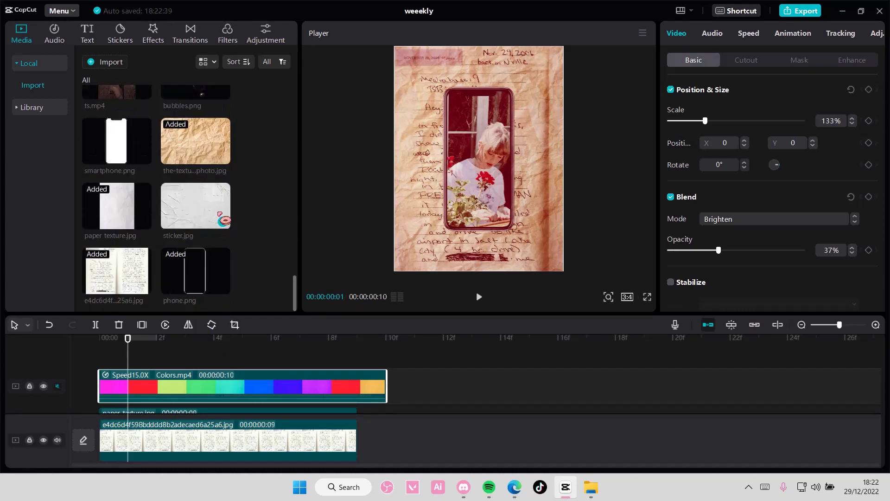
pyautogui.moveTo(225, 228); pyautogui.dragTo(232, 362)
pyautogui.moveTo(563, 214); pyautogui.dragTo(626, 295)
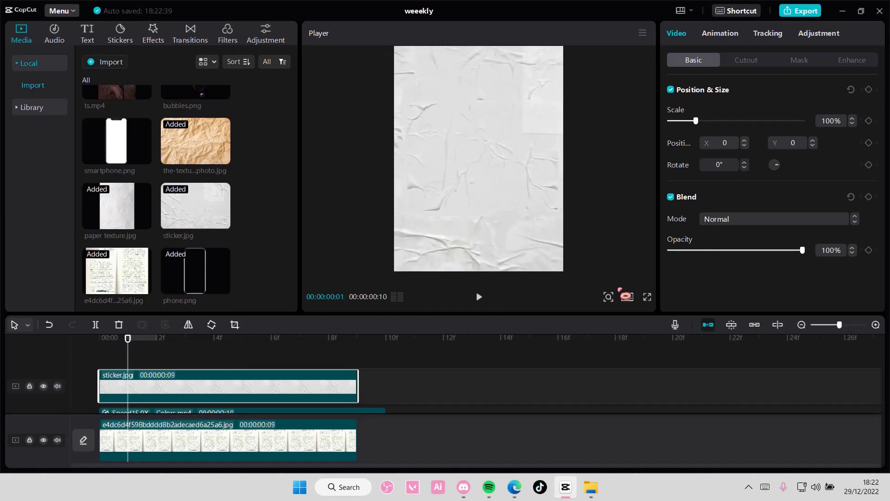
# Step: Try Screen and Overlay blending on the sticker.jpg texture and settle on Linear burn
pyautogui.click(732, 219)
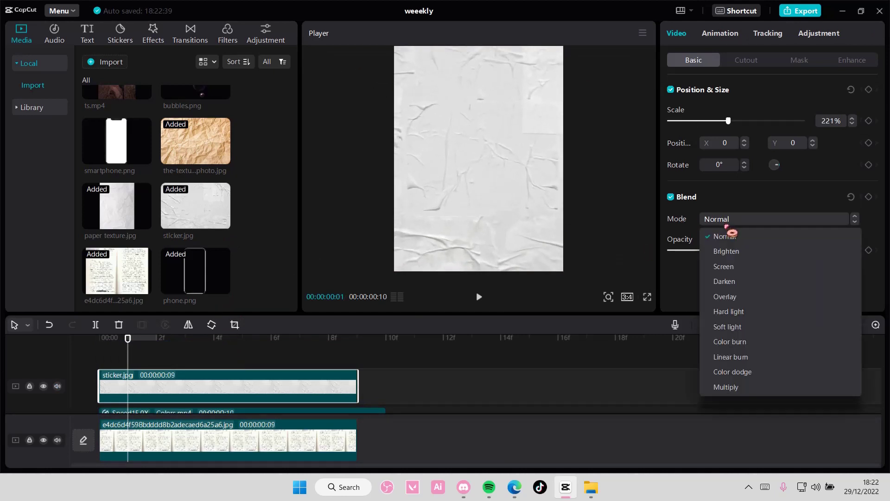
pyautogui.click(731, 267)
pyautogui.click(730, 222)
pyautogui.click(727, 297)
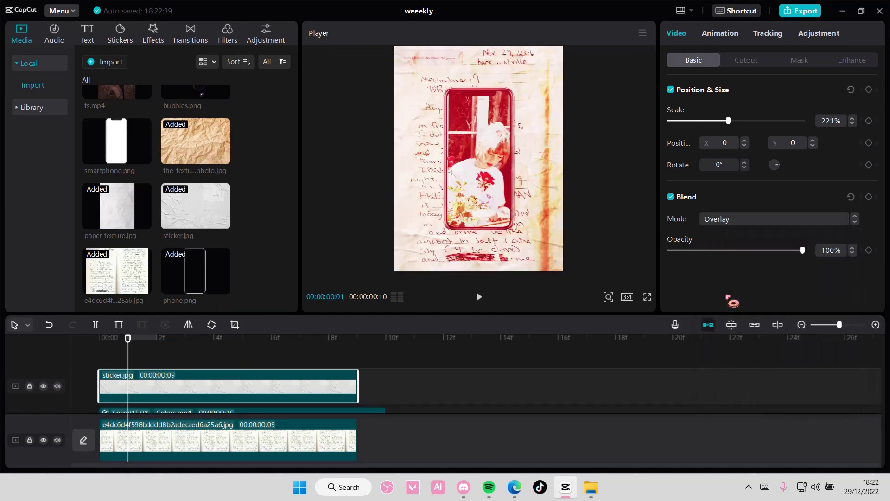
pyautogui.click(731, 224)
pyautogui.click(749, 356)
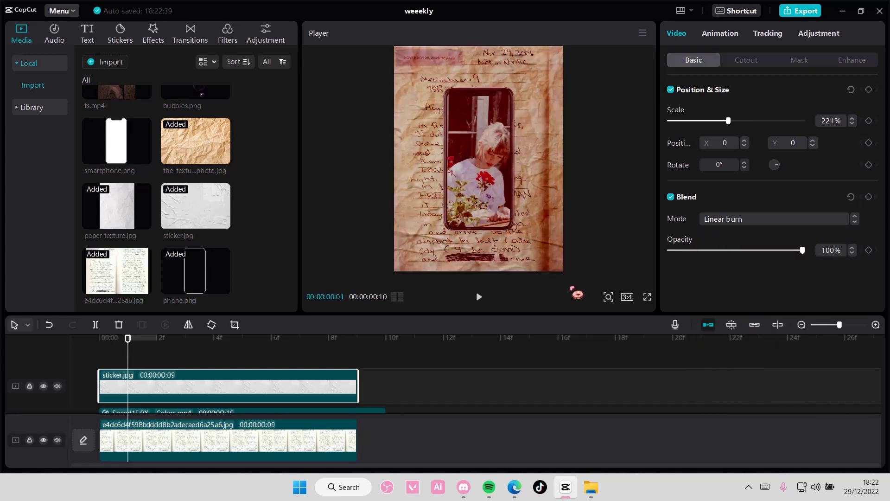
# Step: Try adding another copy of the brown crumpled paper texture to the timeline and delete it
pyautogui.moveTo(227, 158); pyautogui.dragTo(281, 367)
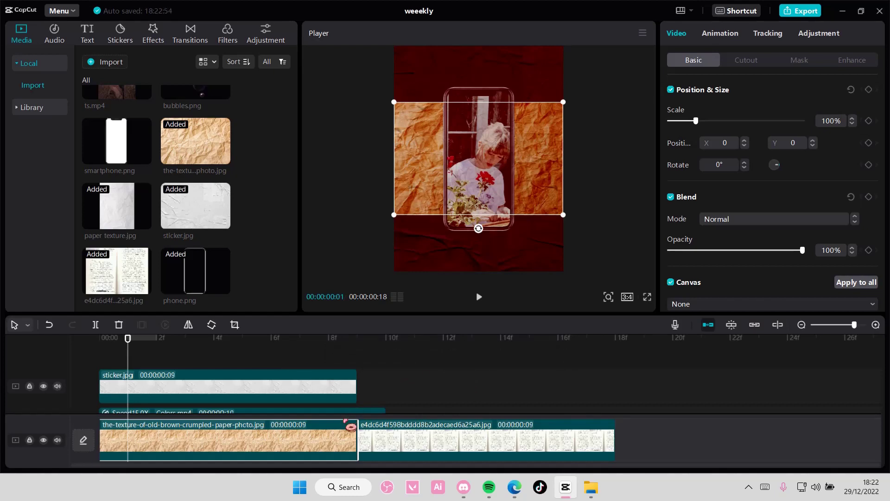
pyautogui.press('Delete')
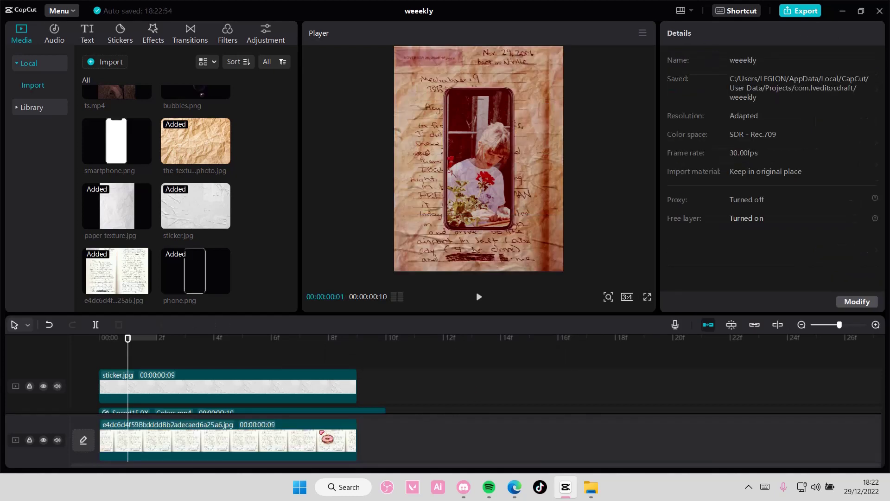
# Step: Trim the end of the Colors.mp4 clip to 9 frames so it matches the other layers
pyautogui.scroll(-5, 312, 374)
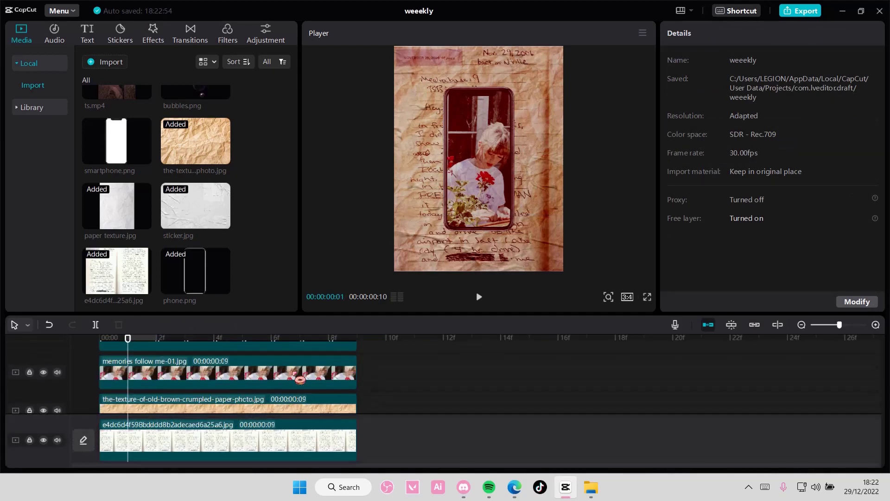
pyautogui.scroll(3, 300, 379)
pyautogui.scroll(-4, 300, 380)
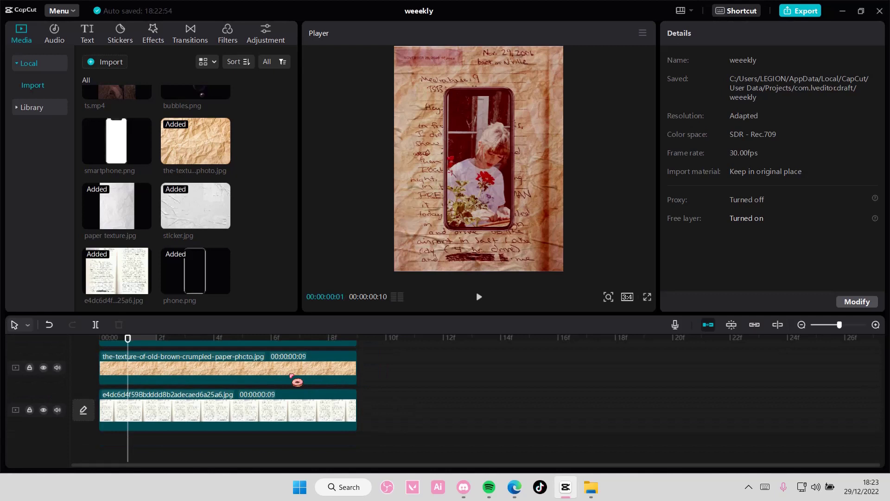
pyautogui.scroll(3, 400, 394)
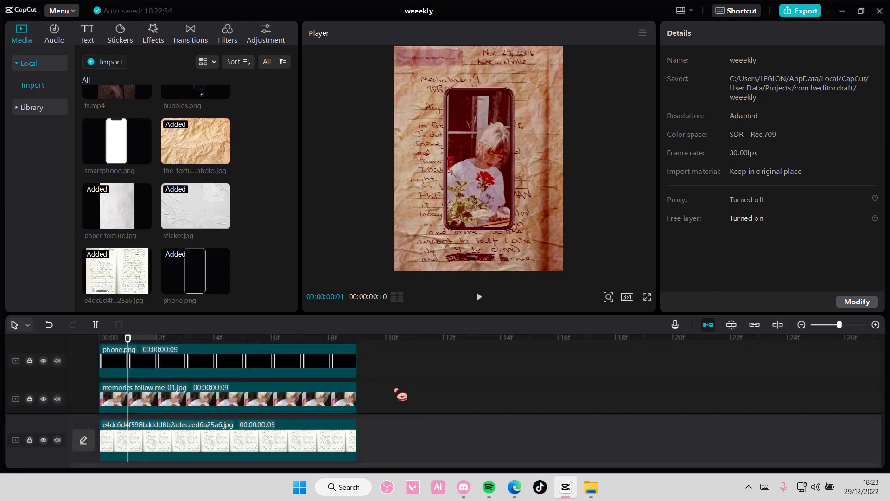
pyautogui.moveTo(393, 385); pyautogui.dragTo(347, 375)
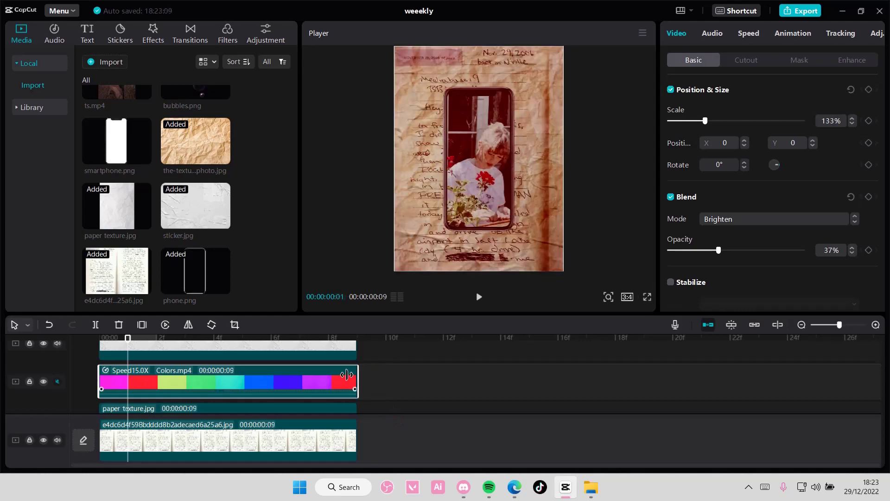
# Step: Combine all layers on the timeline into a compound clip and mute its track
pyautogui.scroll(-5, 349, 377)
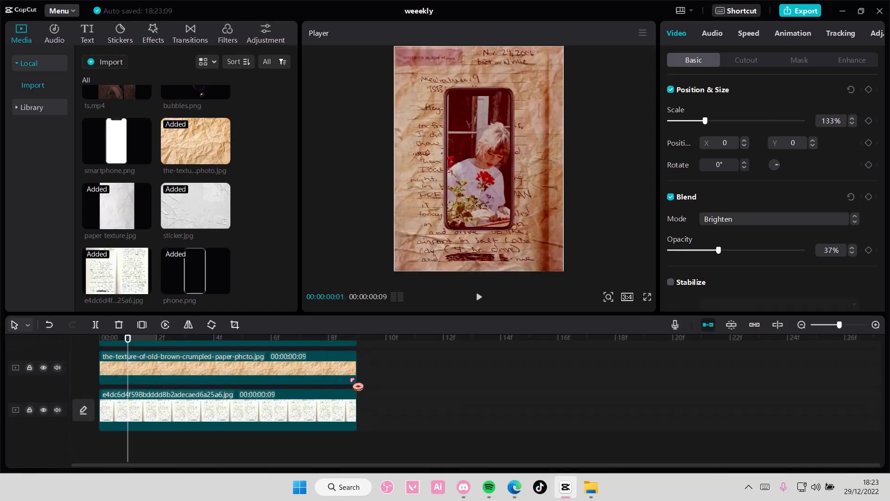
pyautogui.moveTo(453, 426); pyautogui.dragTo(396, 370)
pyautogui.click(395, 369)
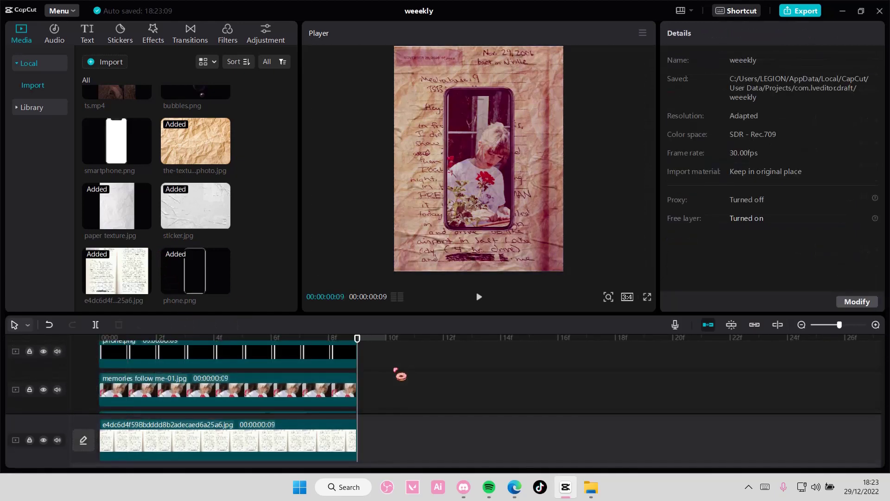
pyautogui.scroll(-2, 394, 367)
pyautogui.hotkey('ctrl', 'a')
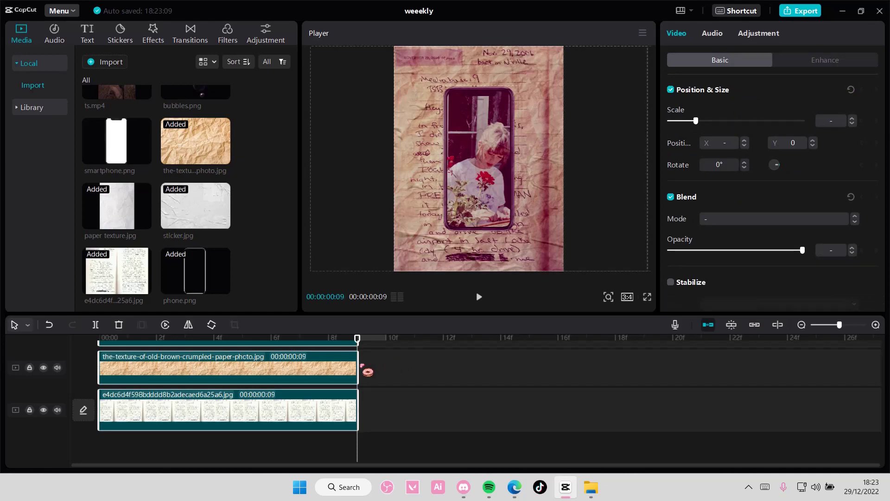
pyautogui.rightClick(319, 370)
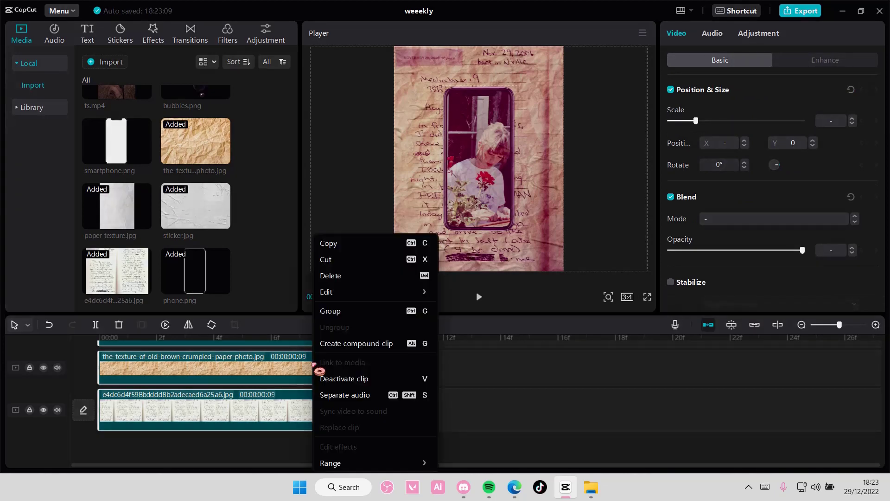
pyautogui.click(345, 349)
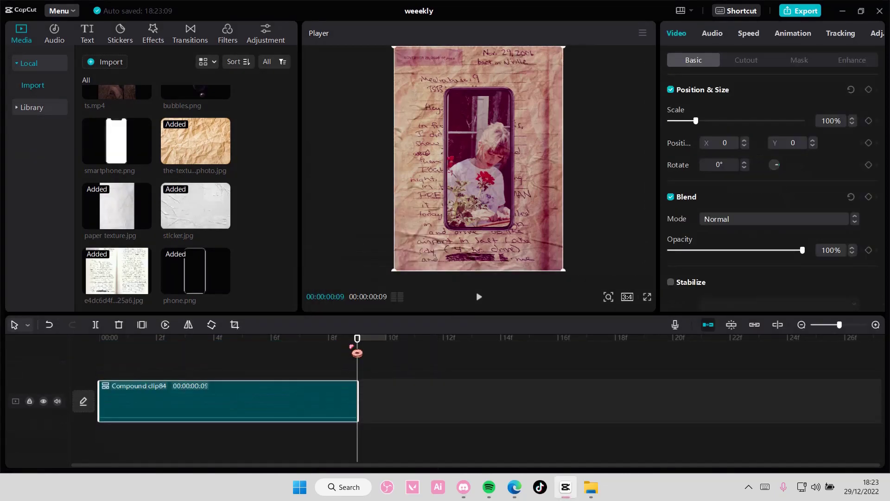
pyautogui.moveTo(358, 353); pyautogui.dragTo(102, 350)
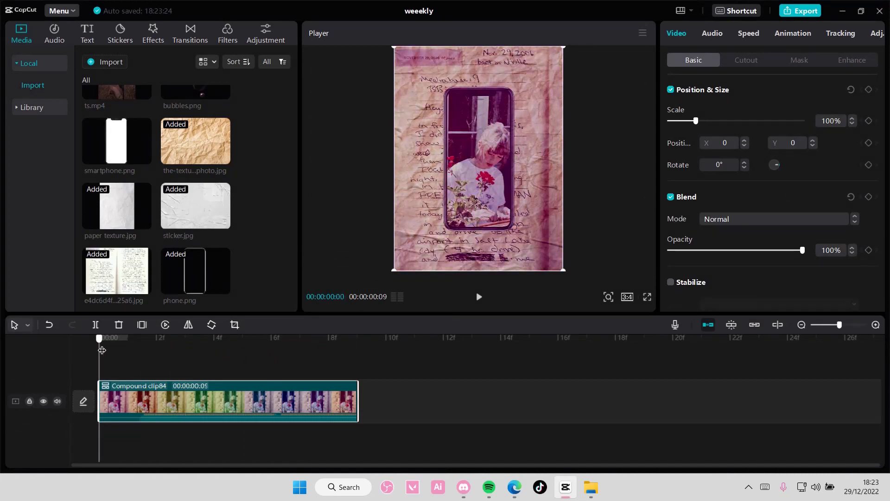
pyautogui.click(58, 401)
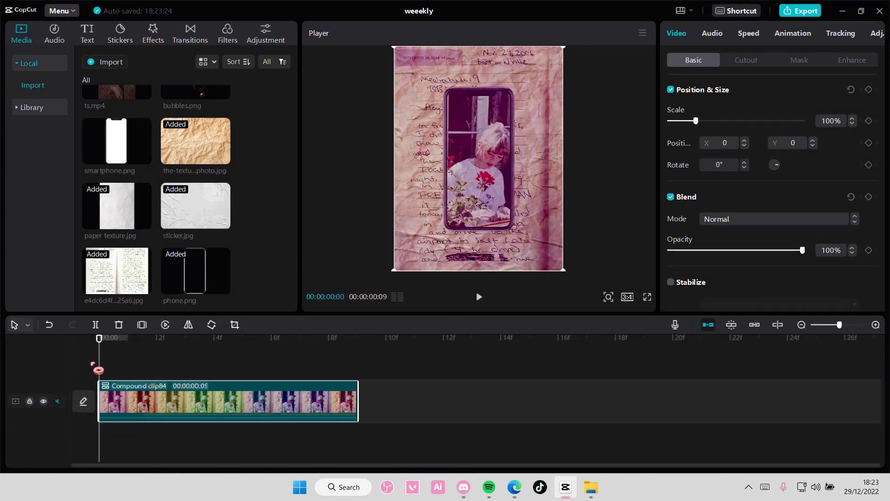
# Step: Add the pink heart animation from the library above the compound clip and scale it to 236% to fill the canvas
pyautogui.scroll(2, 236, 274)
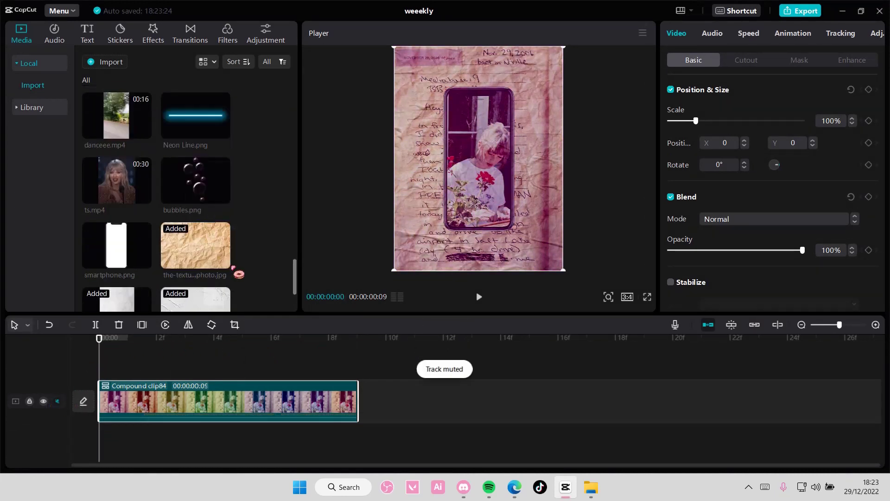
pyautogui.scroll(2, 238, 274)
pyautogui.scroll(-4, 238, 274)
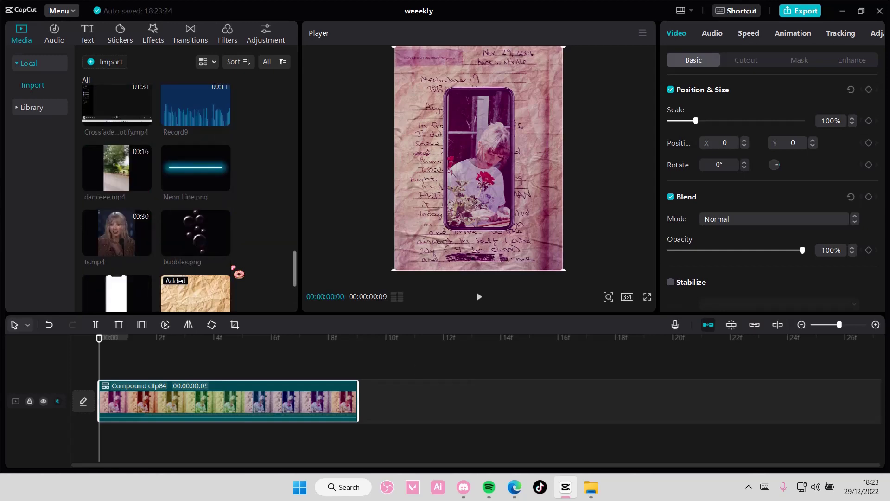
pyautogui.scroll(2, 239, 274)
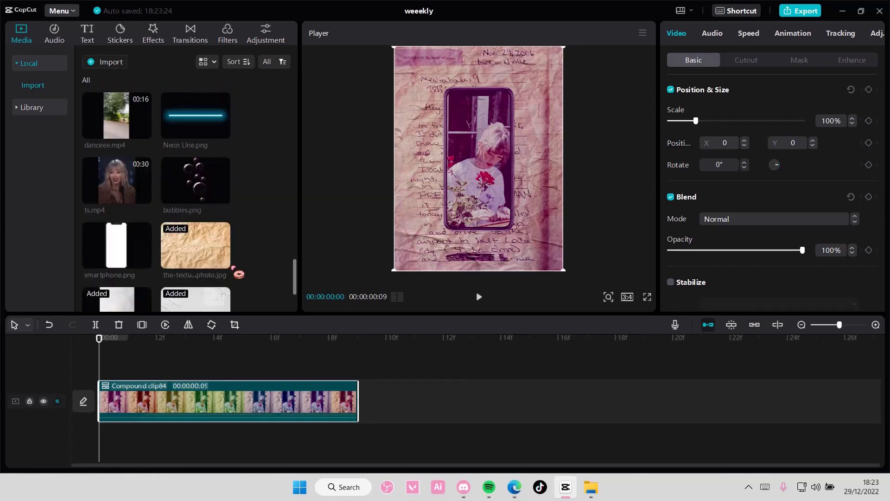
pyautogui.scroll(-2, 238, 274)
pyautogui.click(31, 107)
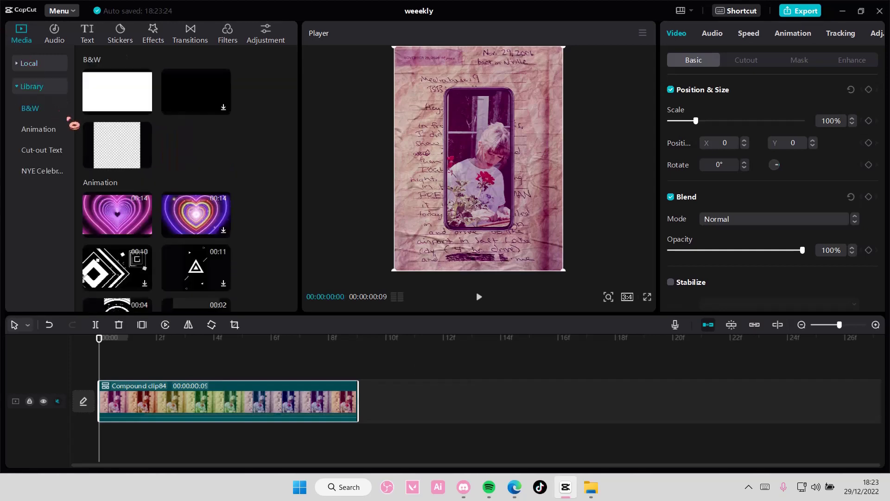
pyautogui.click(145, 230)
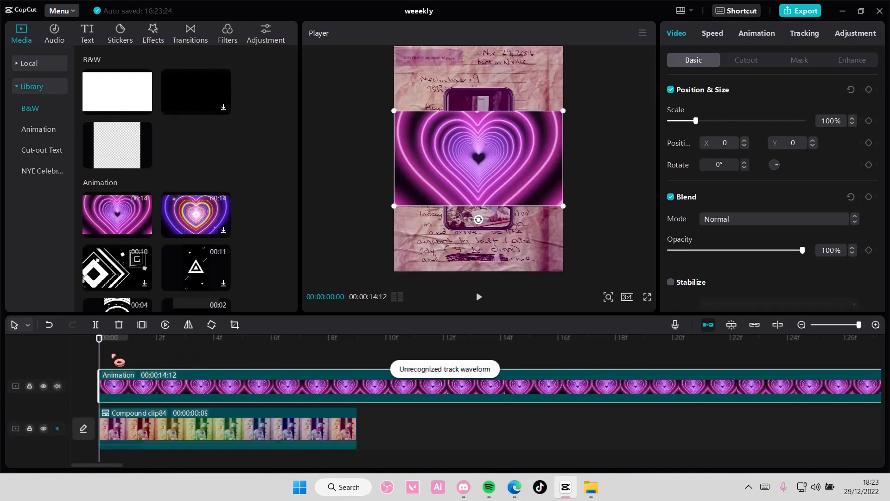
pyautogui.moveTo(564, 205); pyautogui.dragTo(628, 293)
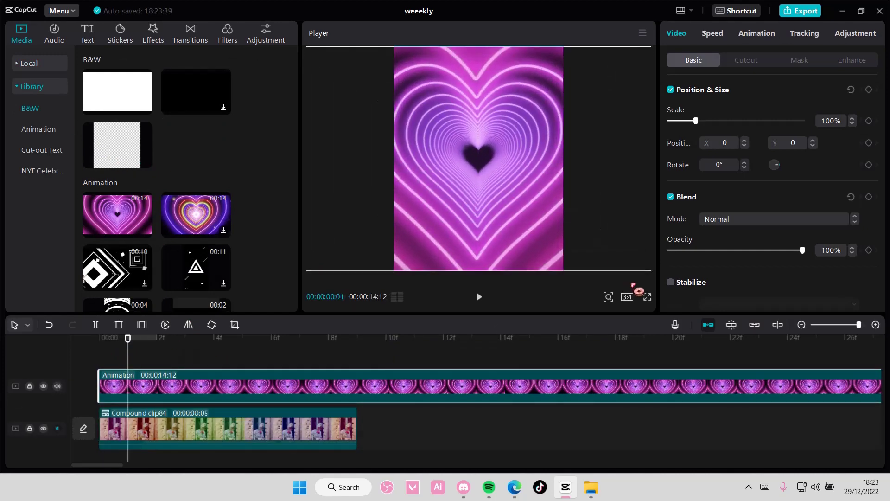
# Step: Set the heart animation's blend mode to Screen, after trying Overlay, and its opacity to 35%
pyautogui.click(724, 221)
pyautogui.click(740, 298)
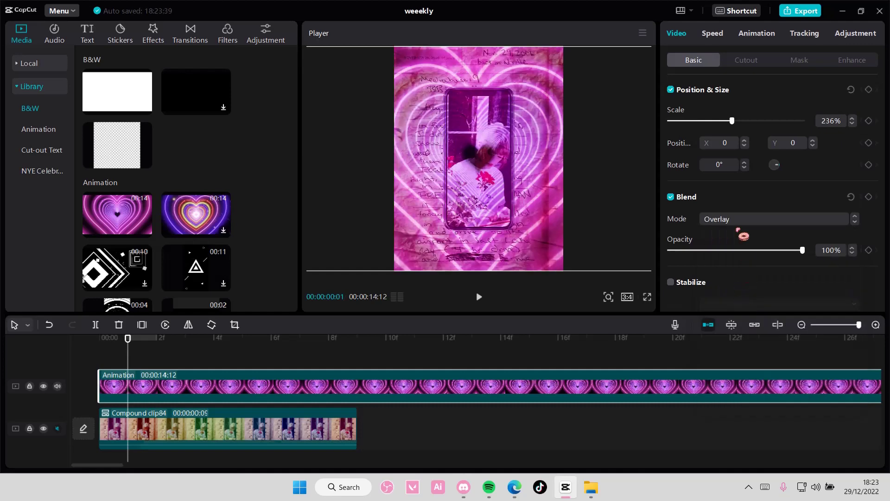
pyautogui.click(742, 225)
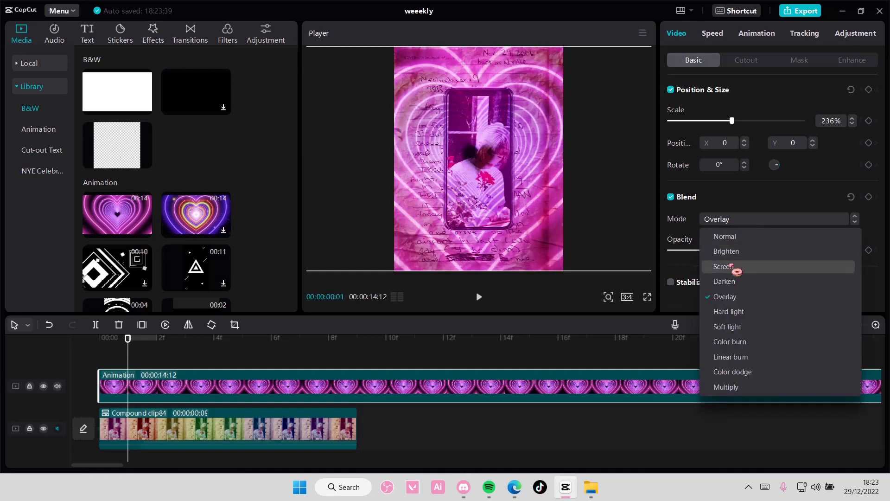
pyautogui.click(736, 268)
pyautogui.moveTo(760, 251); pyautogui.dragTo(716, 250)
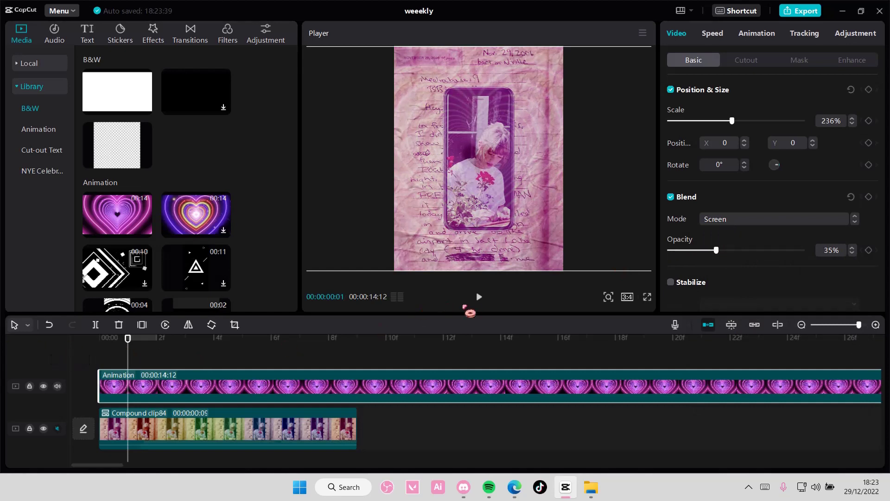
# Step: Play back the composition from the start to check the heart overlay over the compound clip
pyautogui.click(479, 298)
pyautogui.click(256, 358)
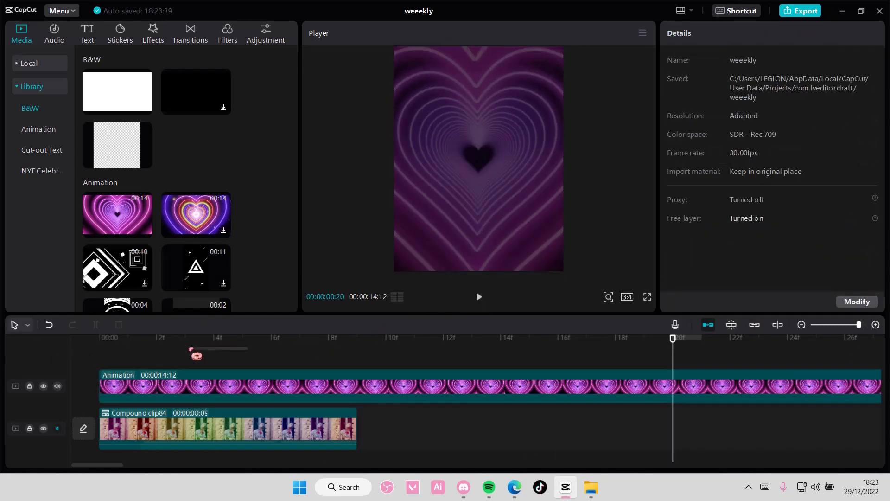
pyautogui.moveTo(188, 338); pyautogui.dragTo(76, 344)
pyautogui.click(479, 299)
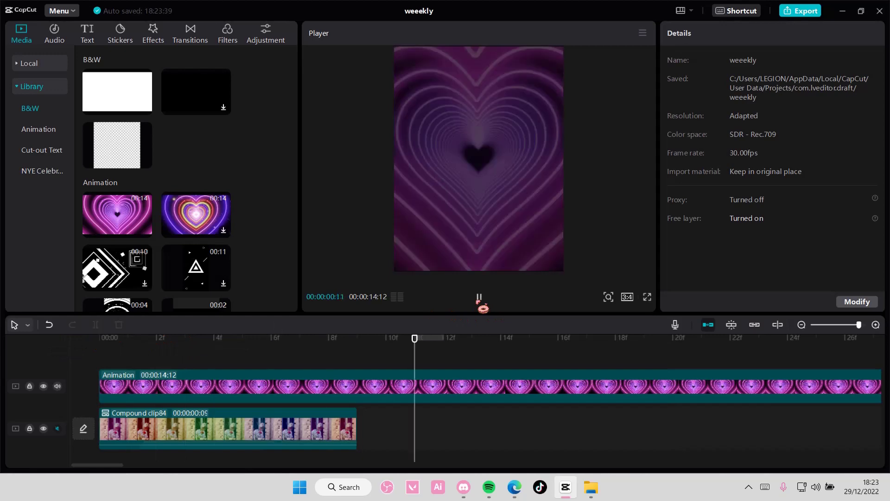
pyautogui.click(480, 300)
pyautogui.click(186, 339)
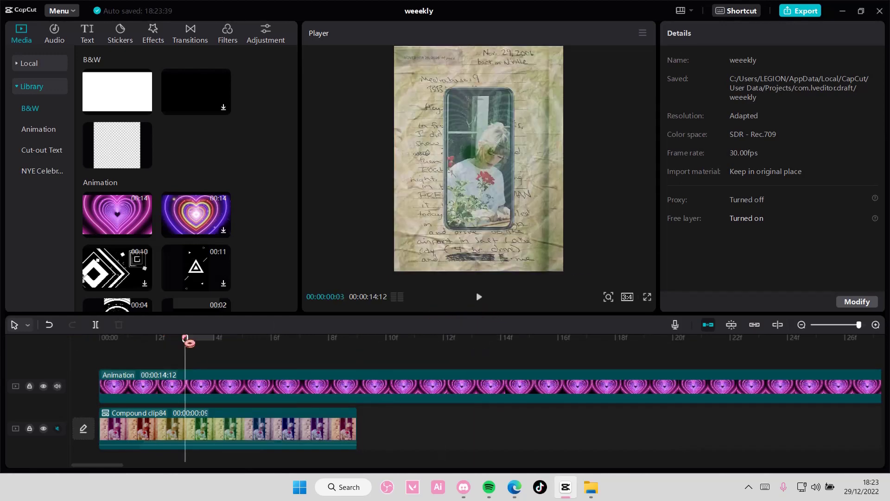
# Step: Delete the heart animation clip and return the playhead to the start of the timeline
pyautogui.click(322, 375)
pyautogui.press('Delete')
pyautogui.click(157, 346)
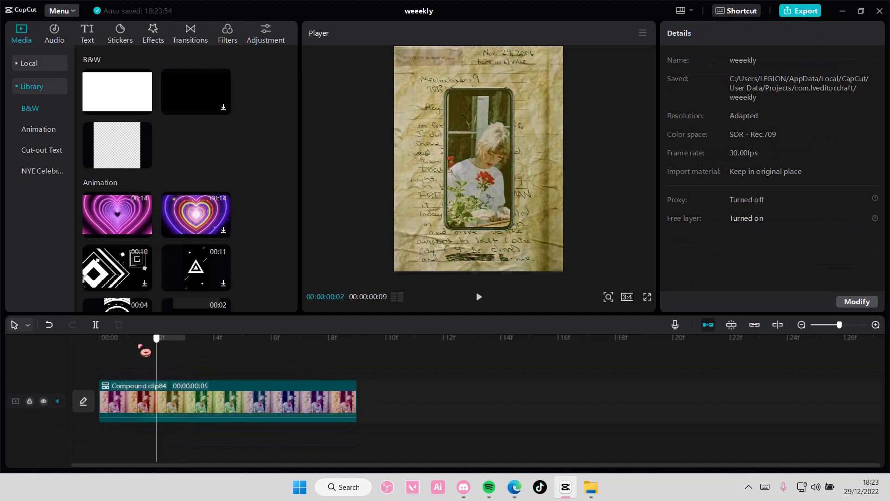
pyautogui.moveTo(139, 345); pyautogui.dragTo(45, 341)
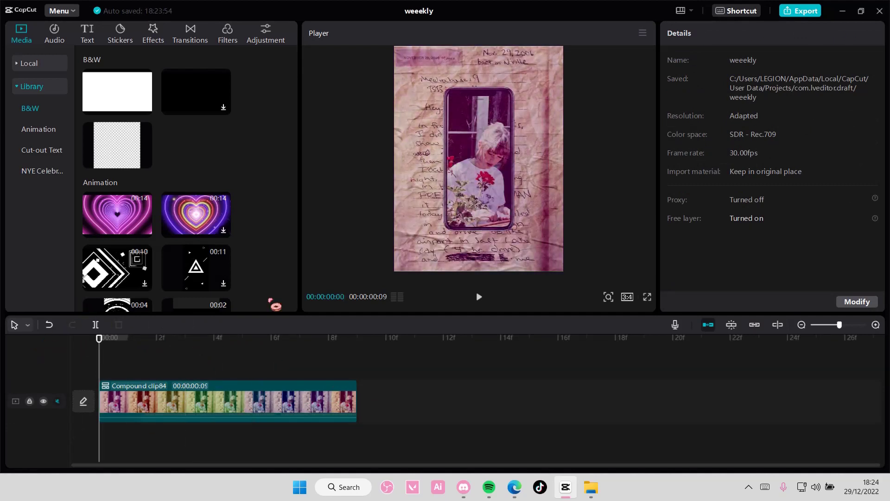